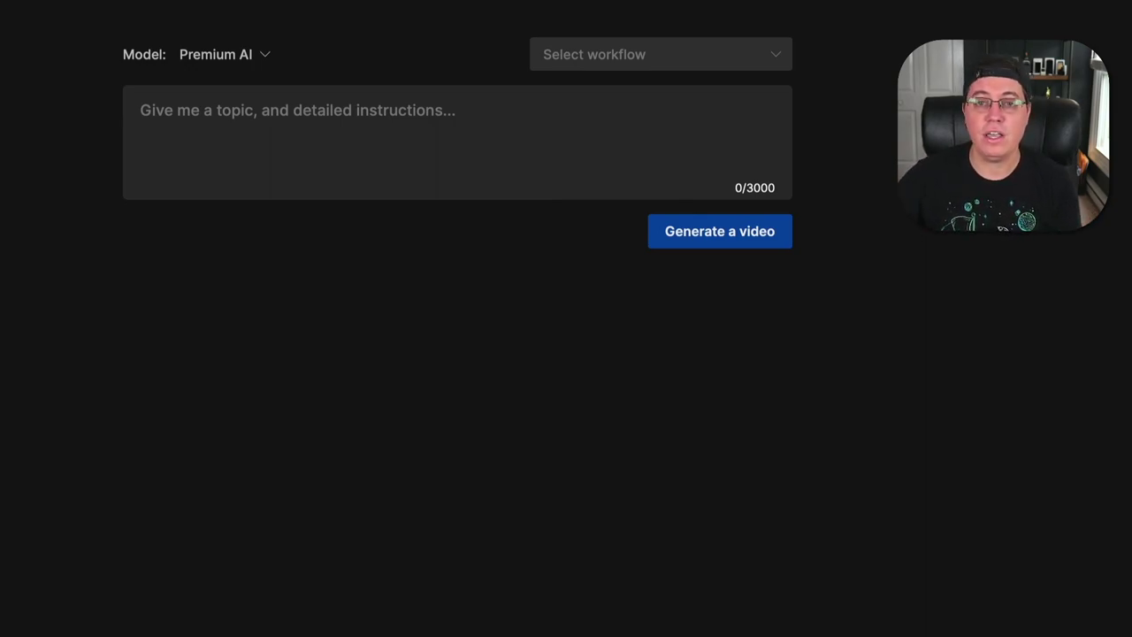
Step: Pick Youtube shorts from the Select workflow list to open the create-a-prompt form
{"action": "left_click", "coordinate": [657, 53]}
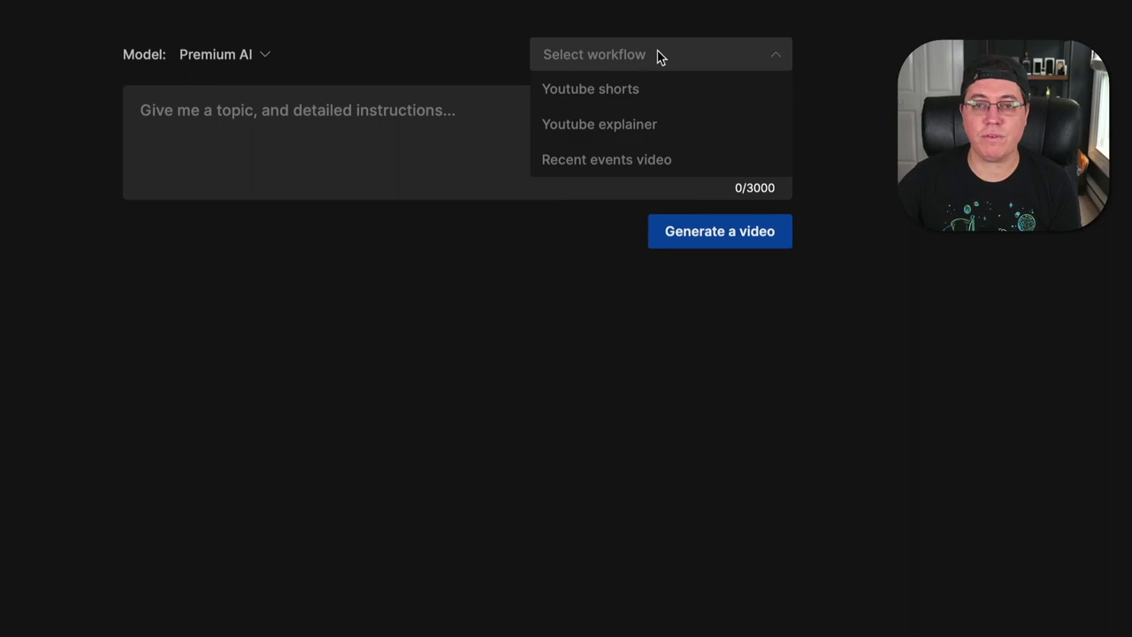
{"action": "left_click", "coordinate": [630, 92]}
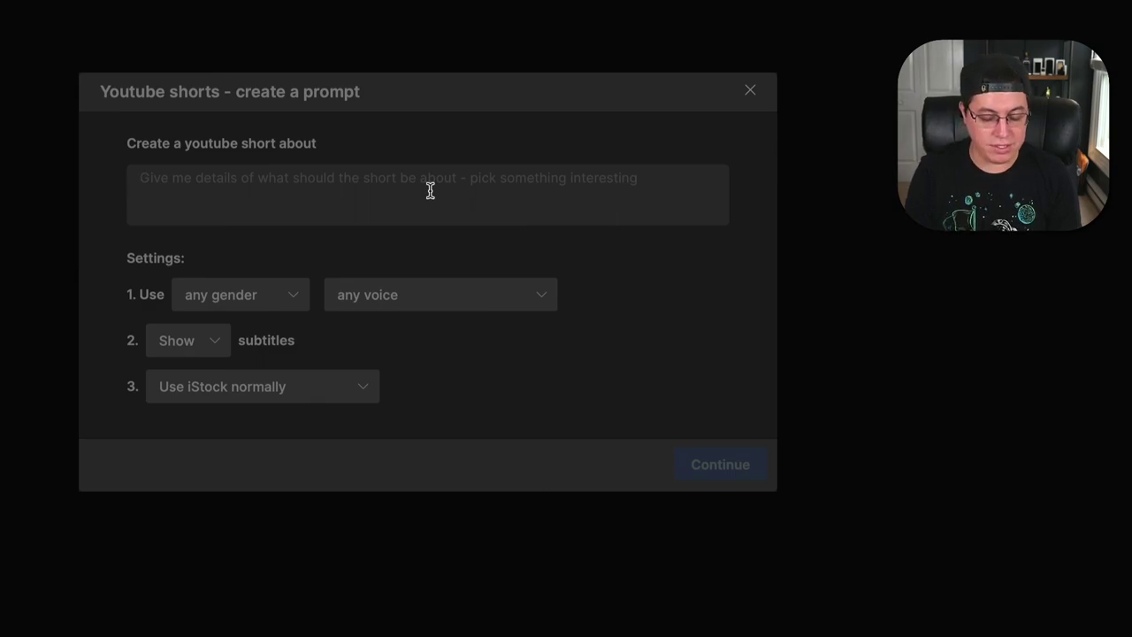
Step: Enter the topic 'the rising world of esports, using Call of Duty and Valorant as example'
{"action": "type", "text": "the rising word"}
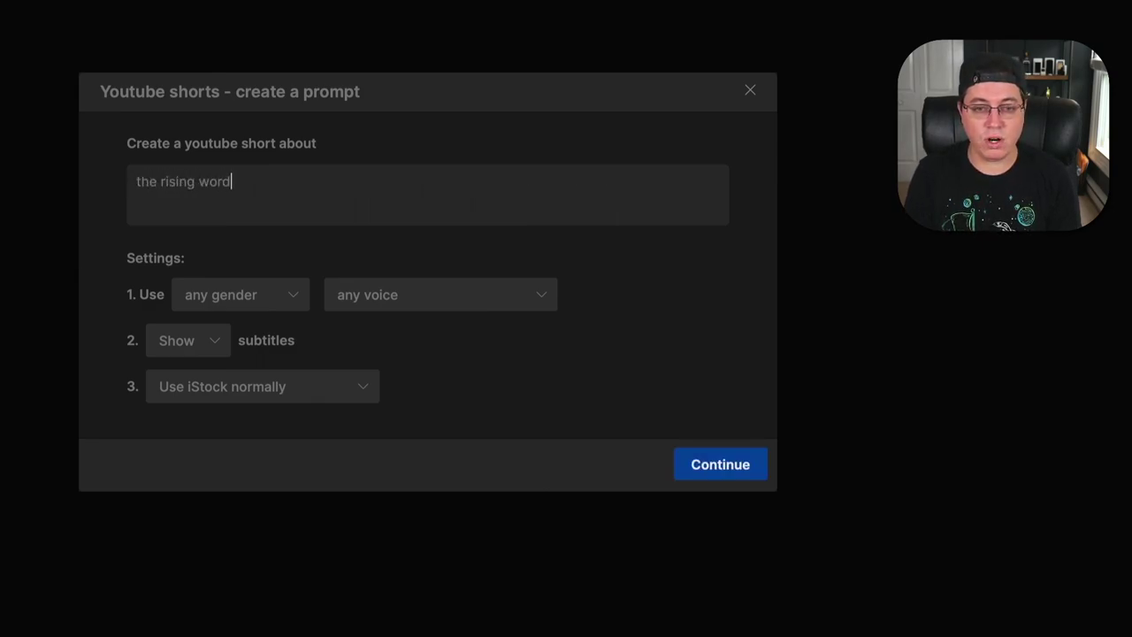
{"action": "key", "text": "BackSpace"}
{"action": "type", "text": "ld of espo"}
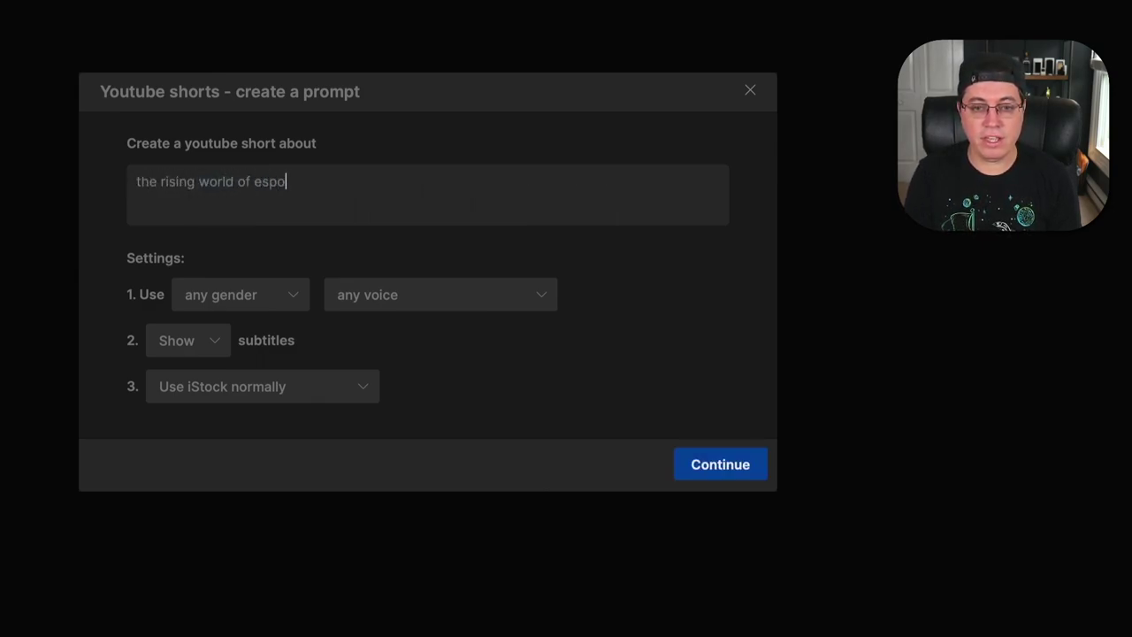
{"action": "type", "text": "rts, using Call of"}
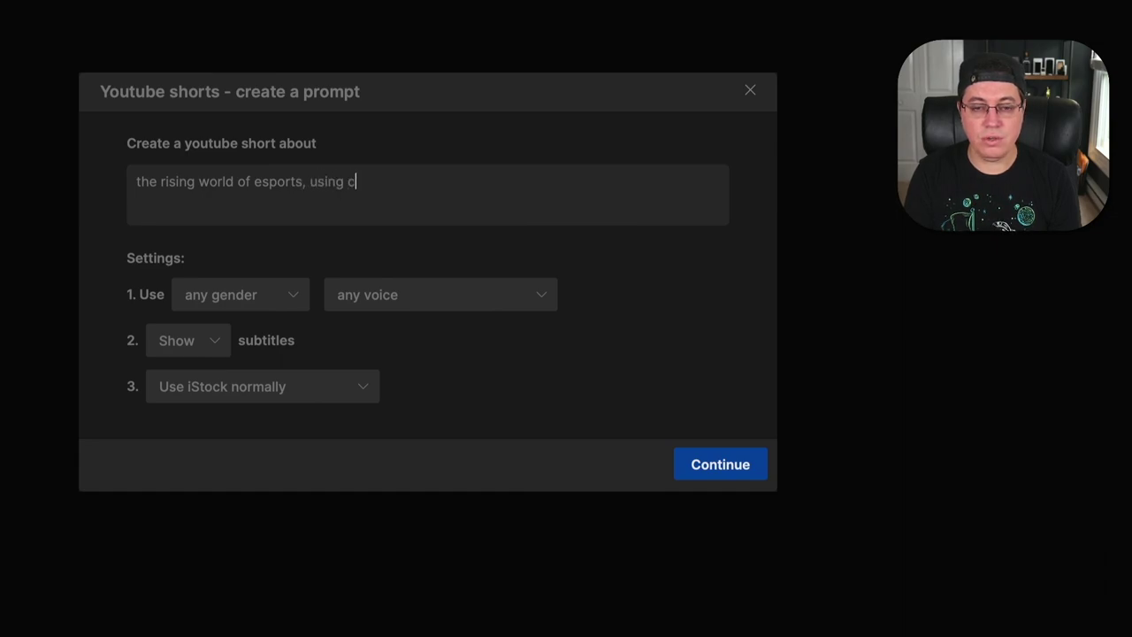
{"action": "type", "text": " Duty"}
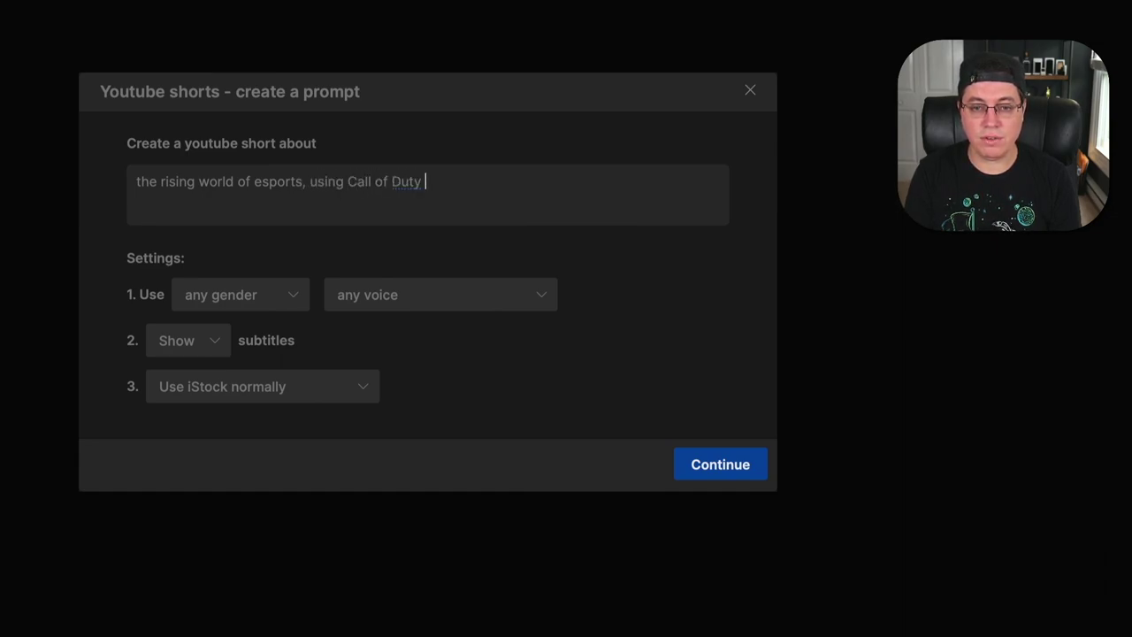
{"action": "type", "text": " and Valorant a"}
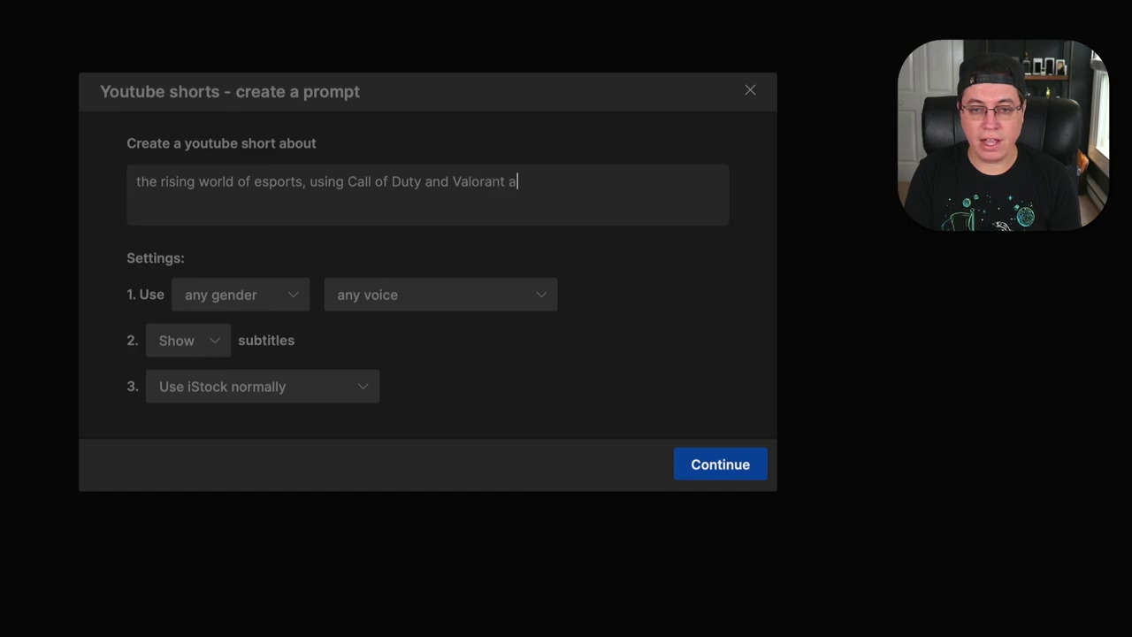
{"action": "type", "text": "s examples"}
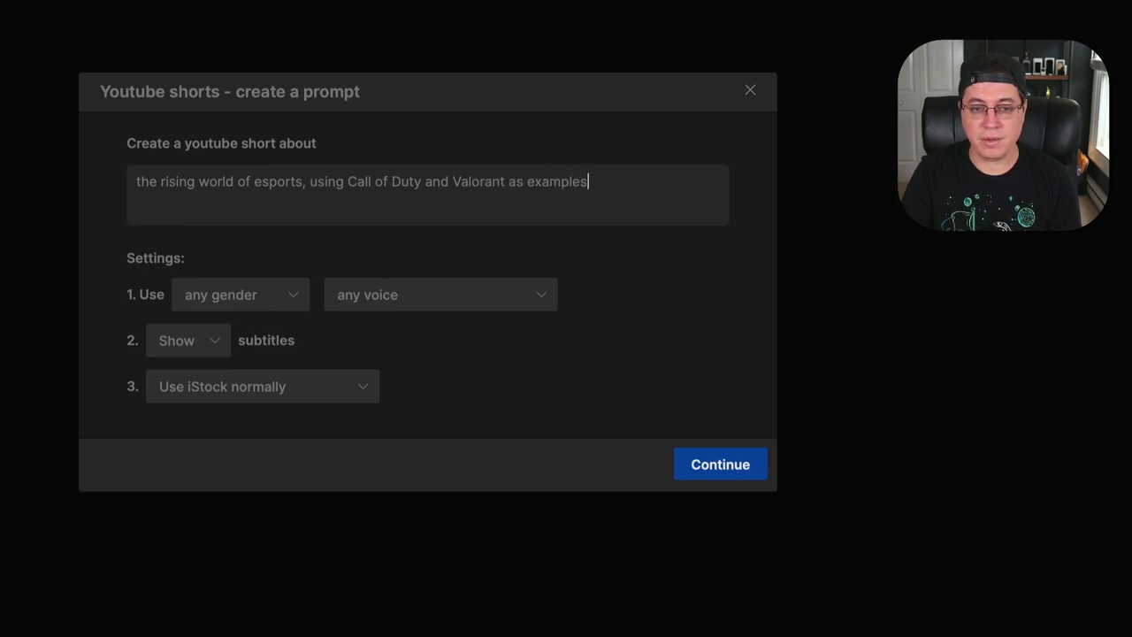
Step: Set a male narrator with a clear American voice and keep normal iStock usage
{"action": "left_click", "coordinate": [288, 299]}
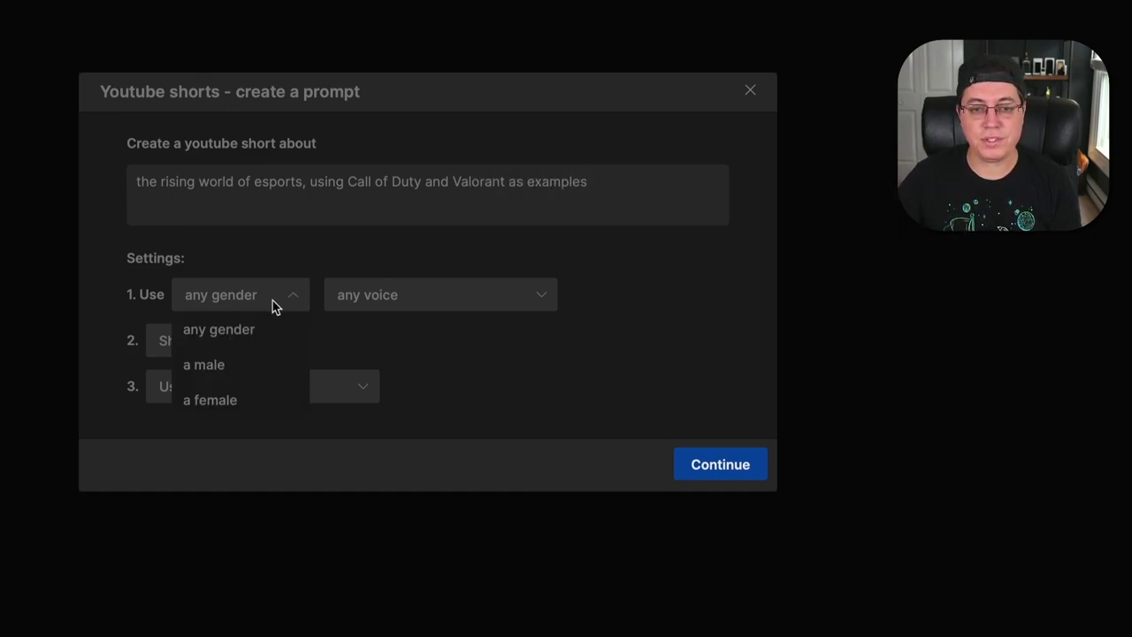
{"action": "left_click", "coordinate": [223, 367]}
{"action": "left_click", "coordinate": [376, 310]}
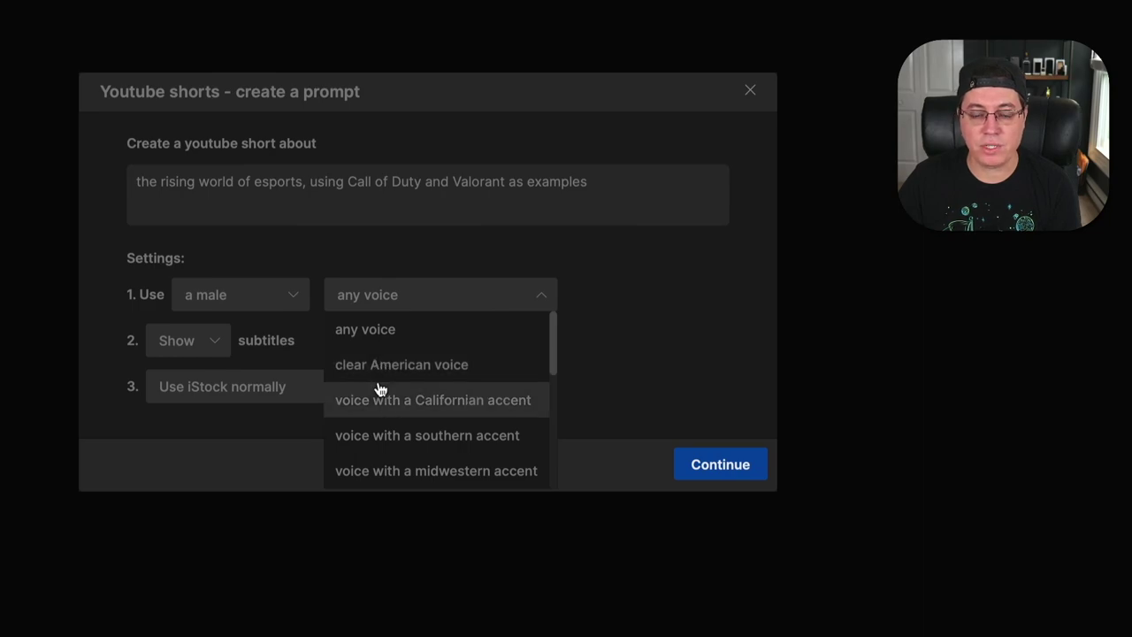
{"action": "scroll", "coordinate": [379, 391], "scroll_direction": "down", "scroll_amount": 4}
{"action": "scroll", "coordinate": [380, 393], "scroll_direction": "down", "scroll_amount": 1}
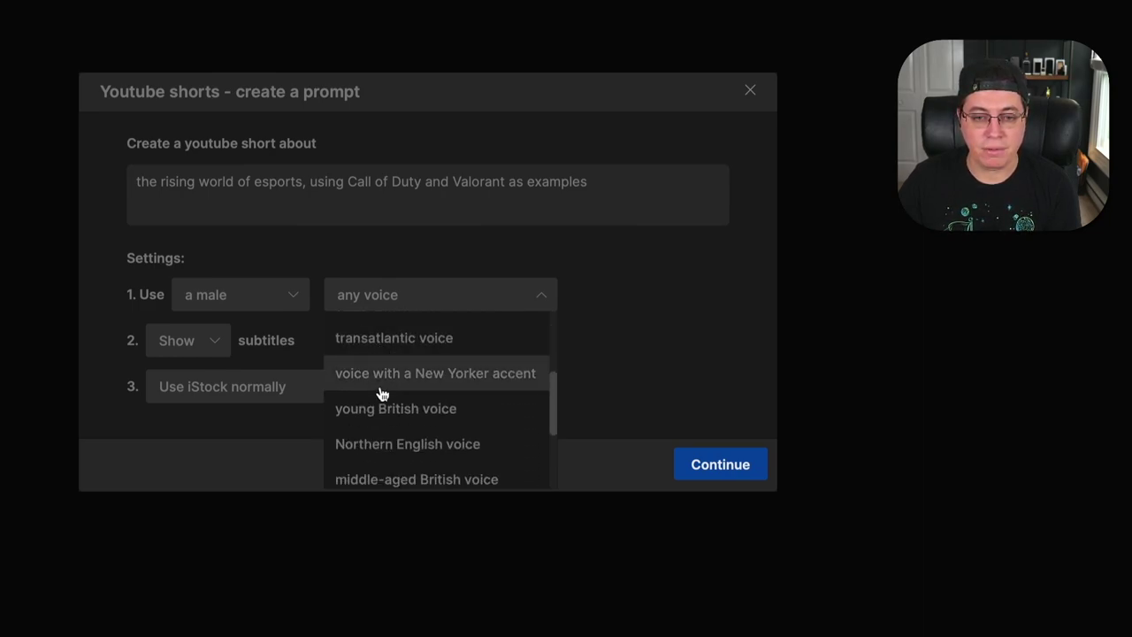
{"action": "scroll", "coordinate": [392, 434], "scroll_direction": "down", "scroll_amount": 2}
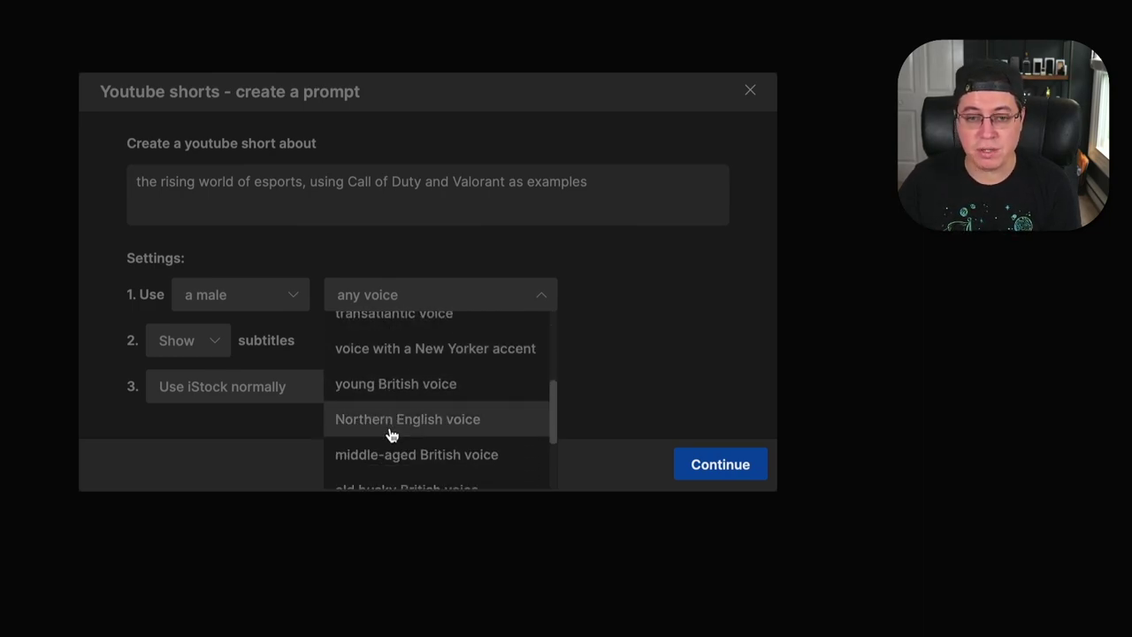
{"action": "scroll", "coordinate": [392, 465], "scroll_direction": "down", "scroll_amount": 1}
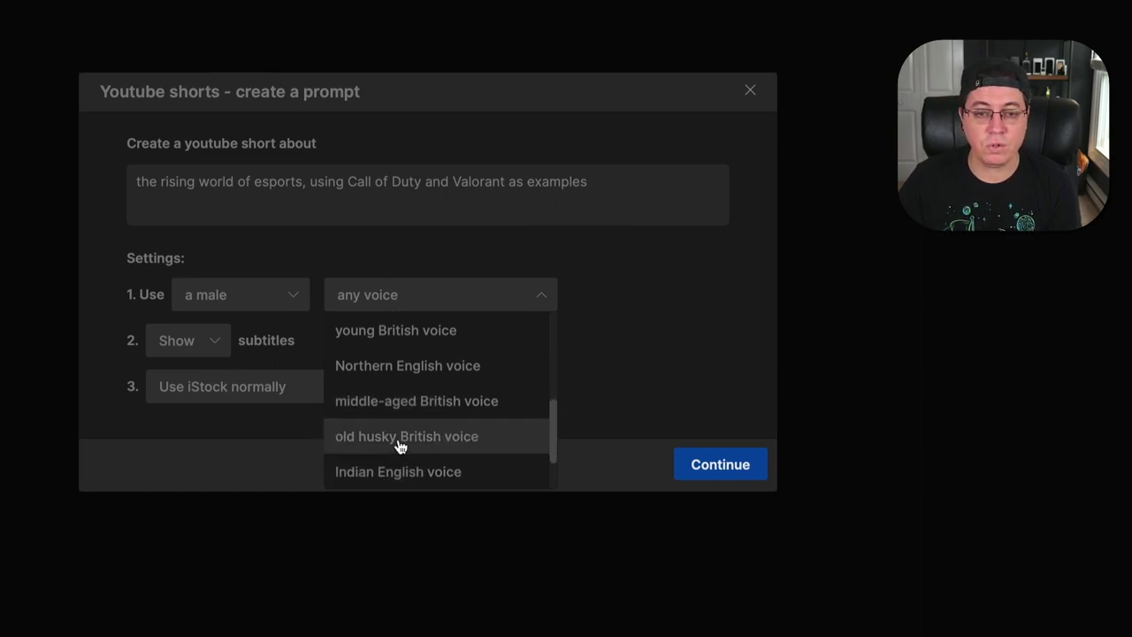
{"action": "scroll", "coordinate": [398, 447], "scroll_direction": "down", "scroll_amount": 2}
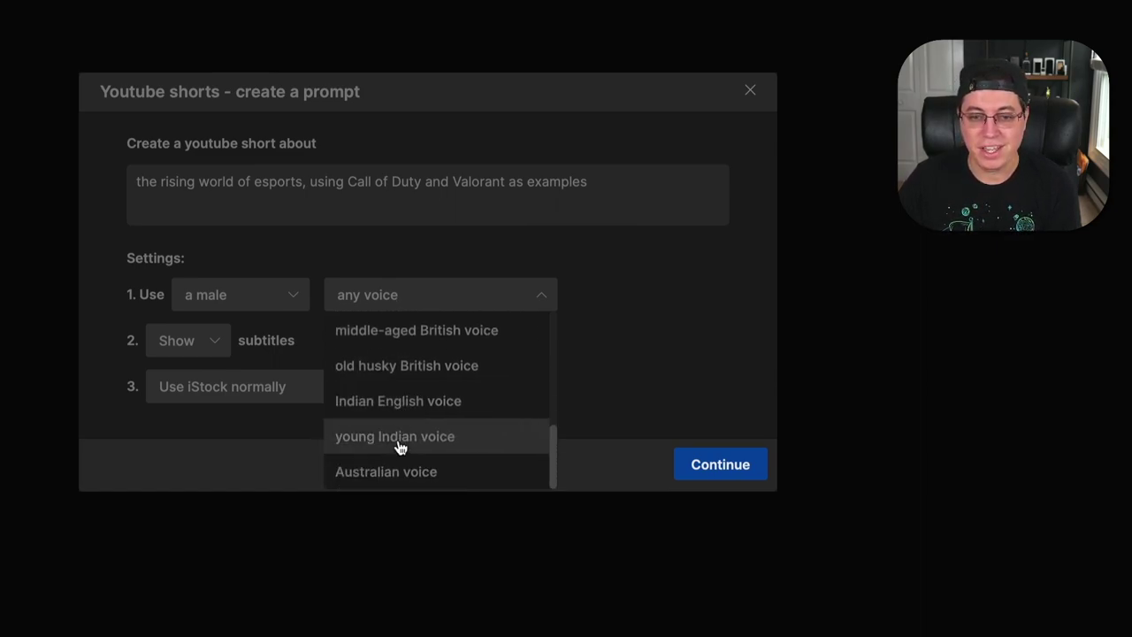
{"action": "scroll", "coordinate": [400, 470], "scroll_direction": "up", "scroll_amount": 10}
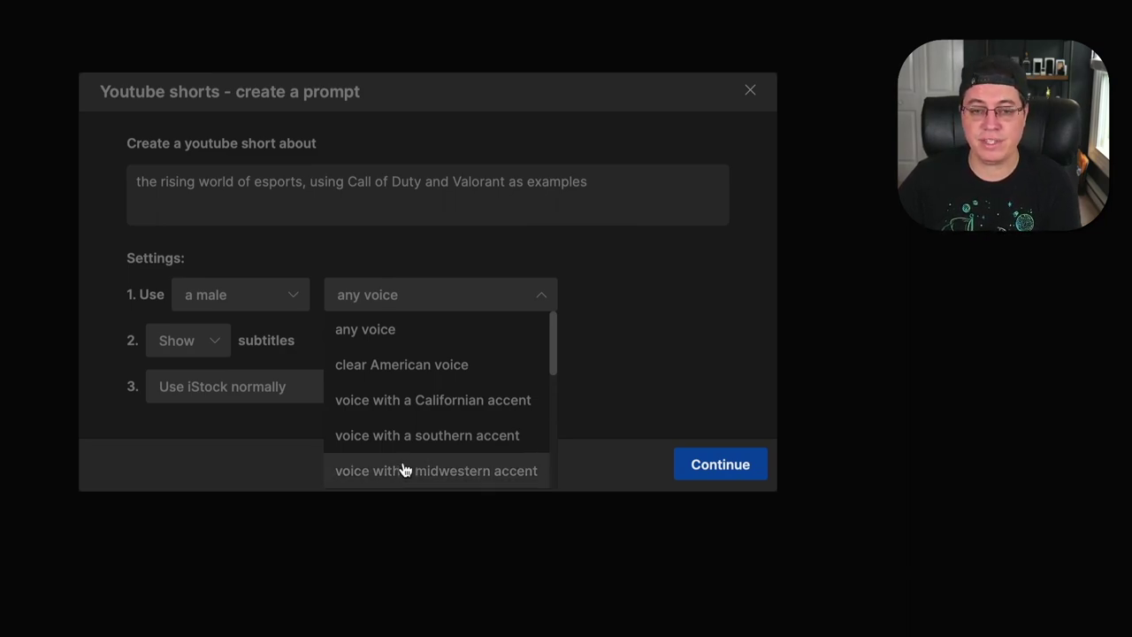
{"action": "left_click", "coordinate": [386, 378]}
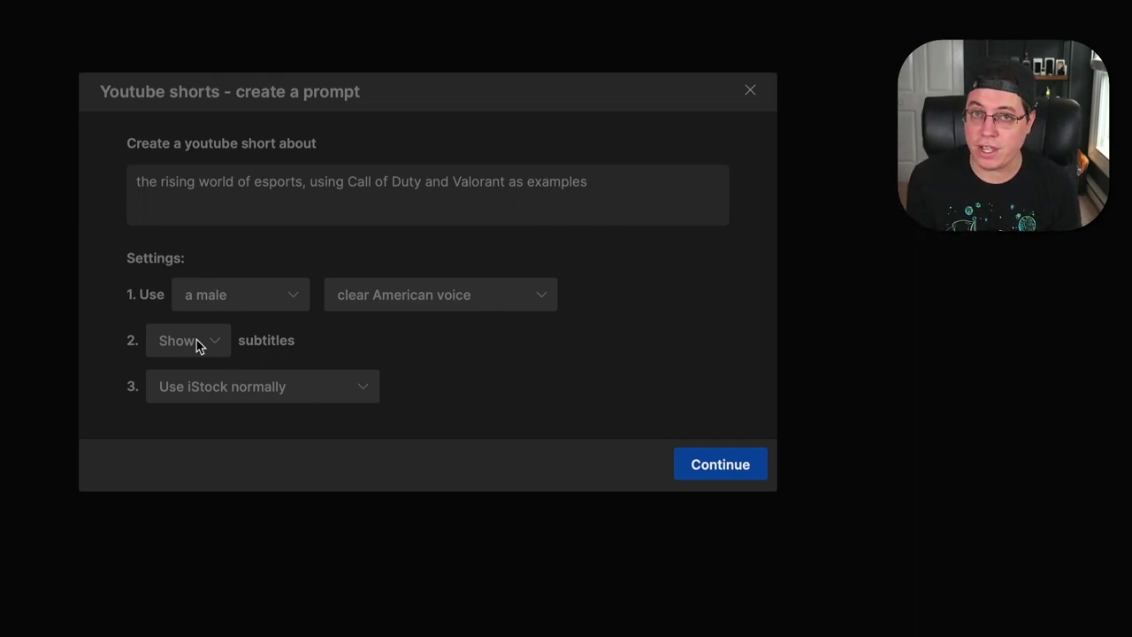
{"action": "left_click", "coordinate": [220, 394]}
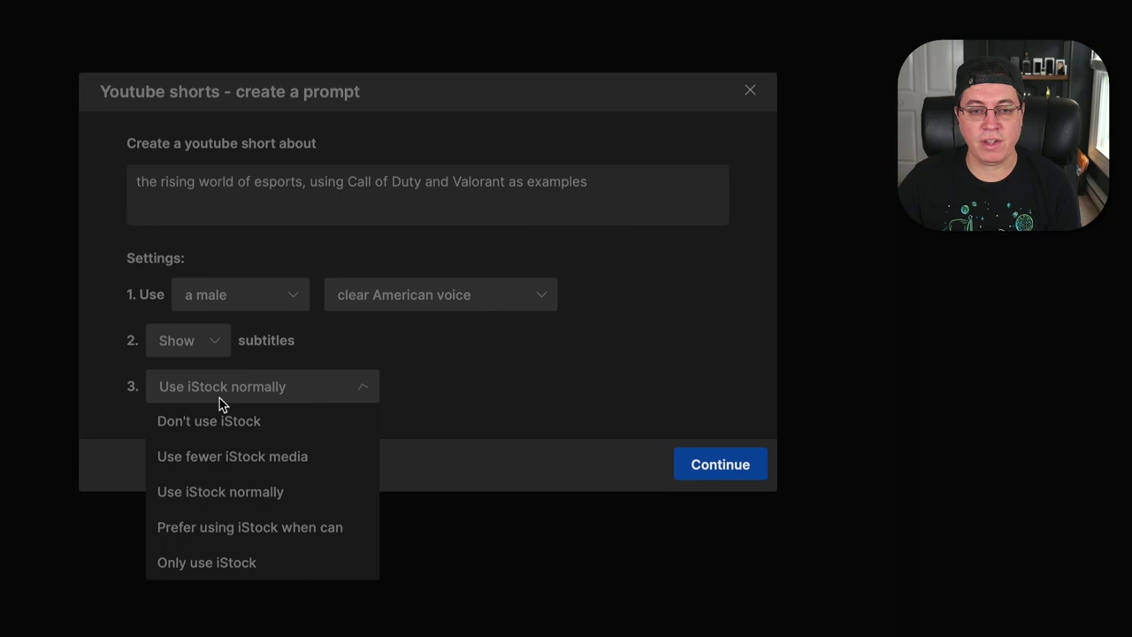
{"action": "left_click", "coordinate": [254, 496]}
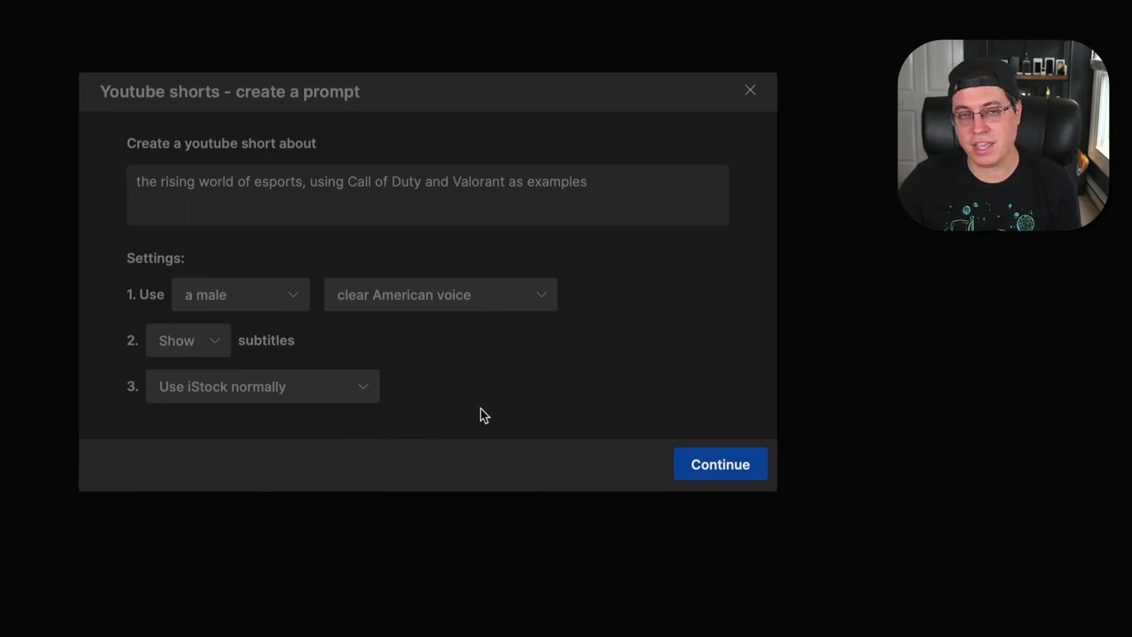
Step: Continue with the esports Shorts prompt and submit it with Generate a video
{"action": "left_click", "coordinate": [718, 467]}
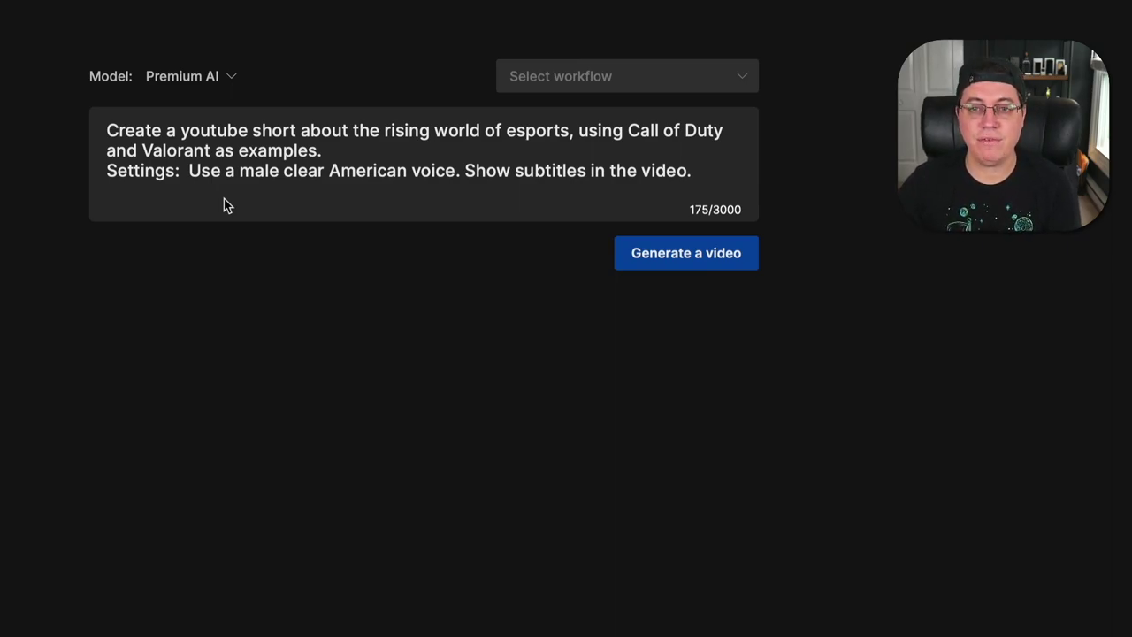
{"action": "left_click", "coordinate": [663, 253]}
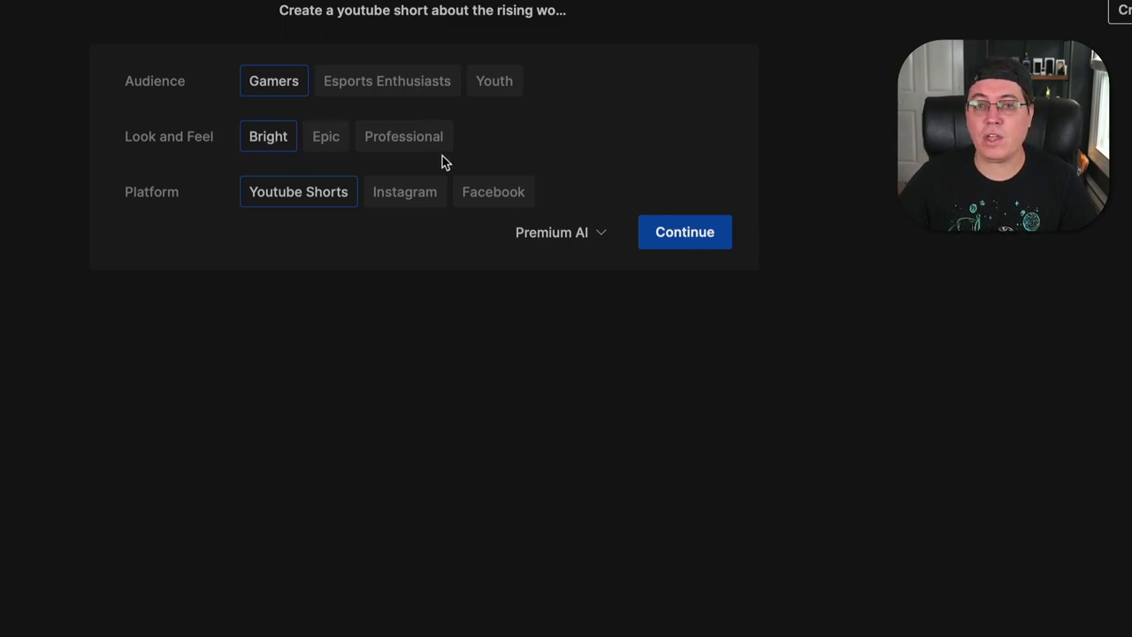
Step: Switch the look and feel from Bright to Epic and continue to generation
{"action": "left_click", "coordinate": [335, 145]}
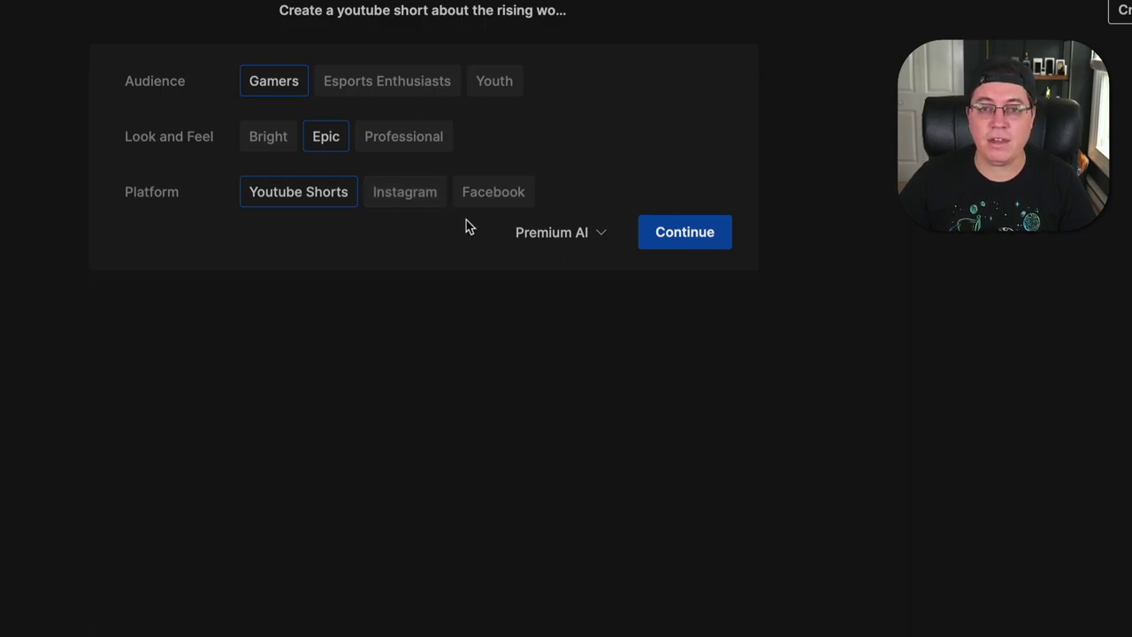
{"action": "left_click", "coordinate": [659, 236]}
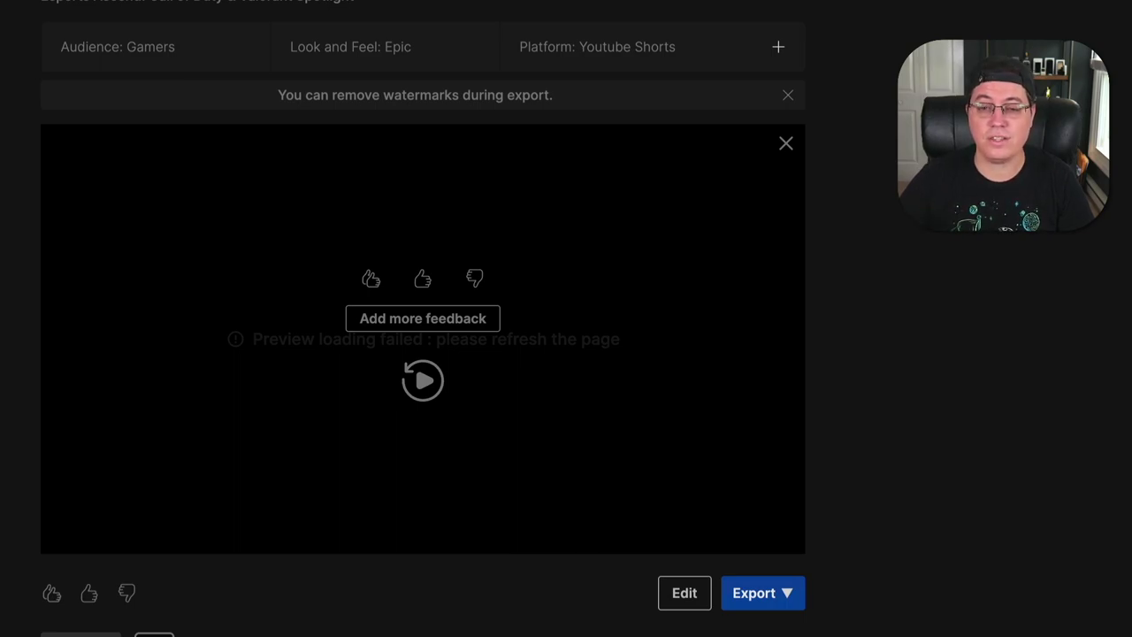
Step: Enter edit mode for the esports short and open its media editor
{"action": "left_click", "coordinate": [683, 601]}
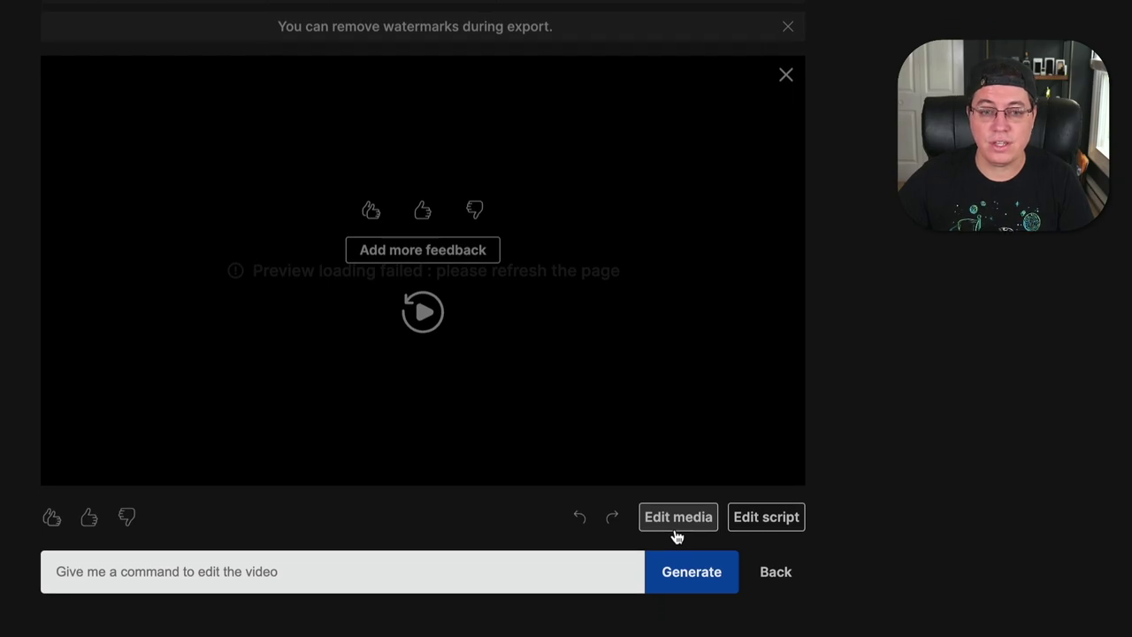
{"action": "left_click", "coordinate": [139, 574]}
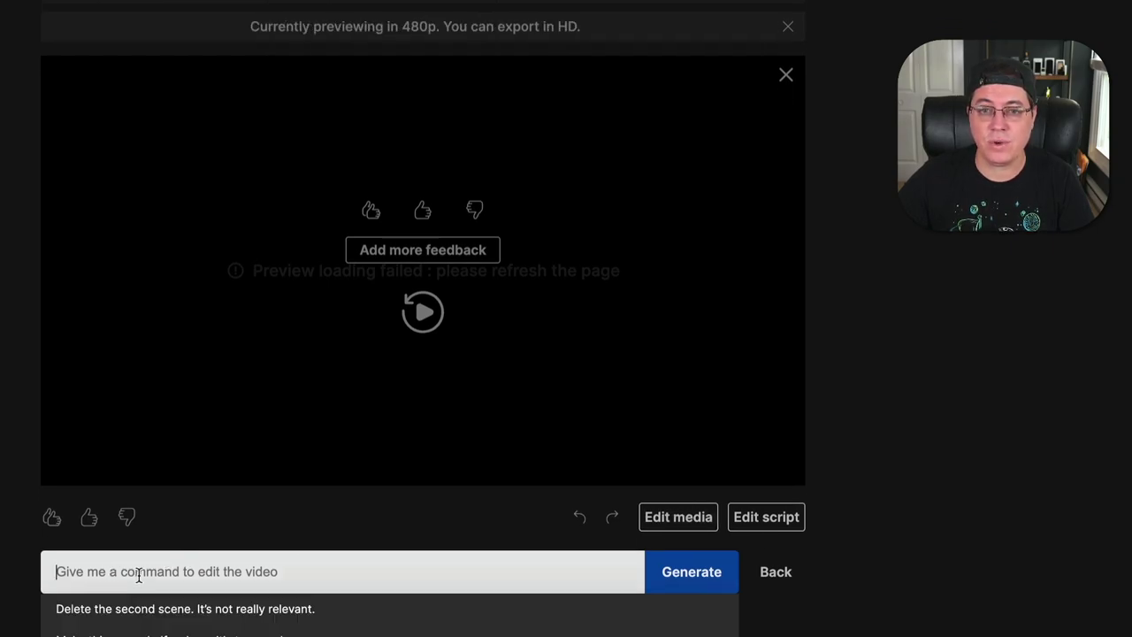
{"action": "left_click", "coordinate": [710, 527]}
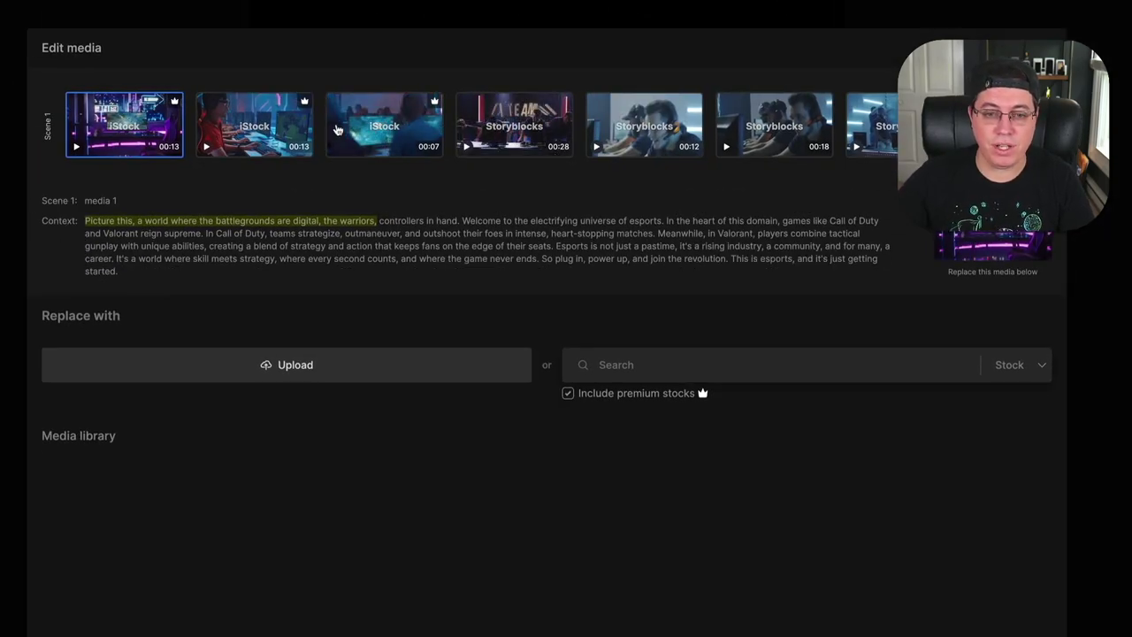
Step: Preview the third, second and first stock clips of scene 1
{"action": "left_click", "coordinate": [402, 141]}
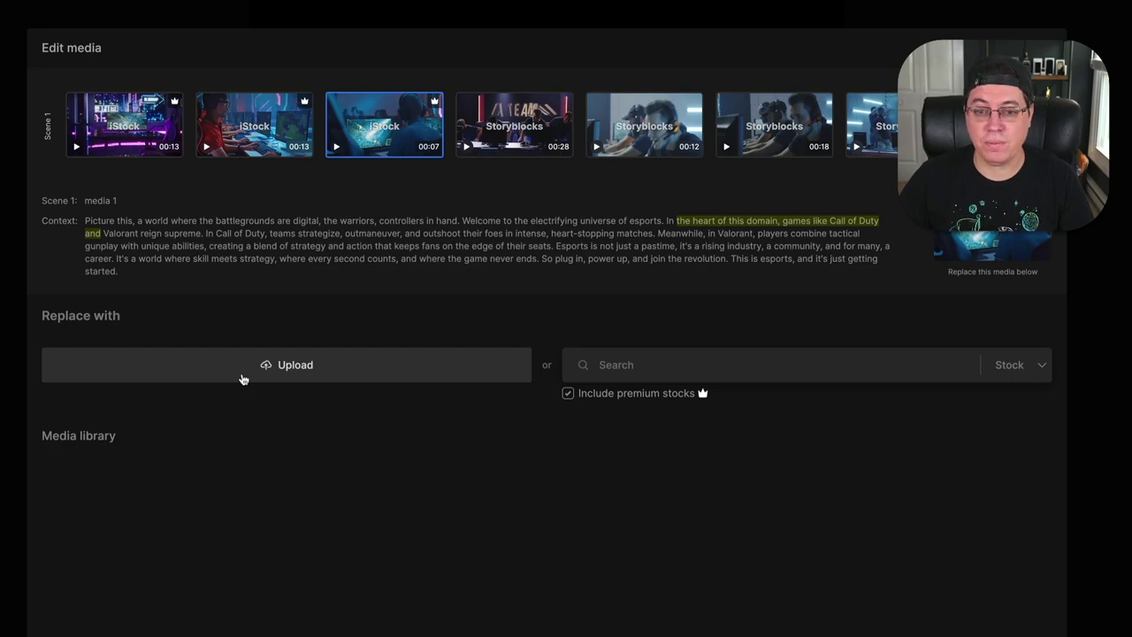
{"action": "left_click", "coordinate": [300, 146]}
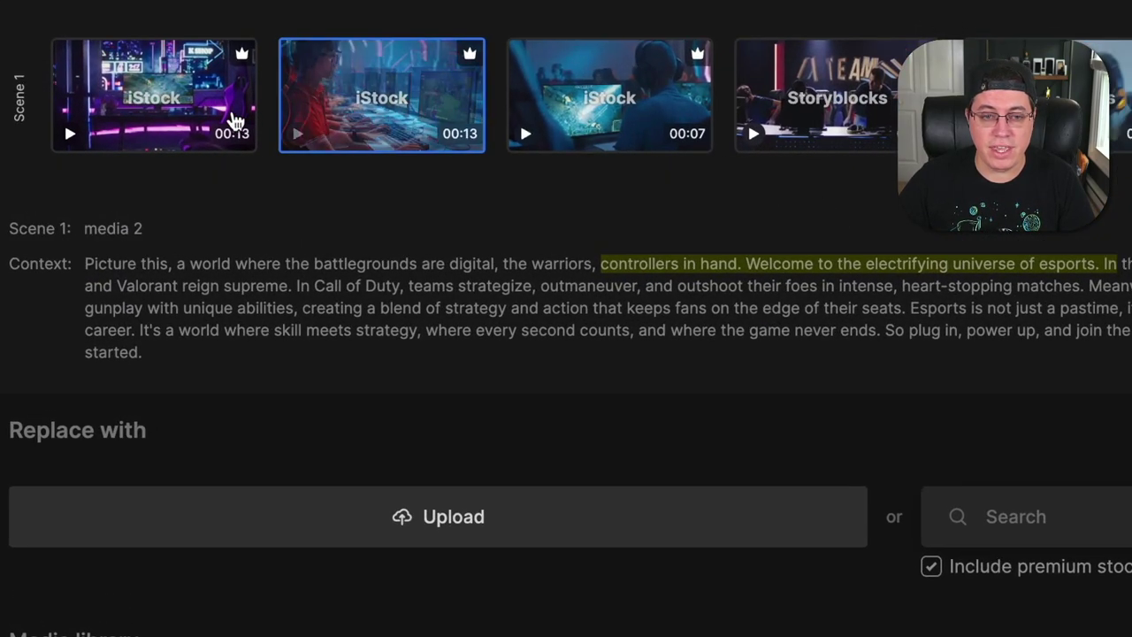
{"action": "left_click", "coordinate": [232, 120]}
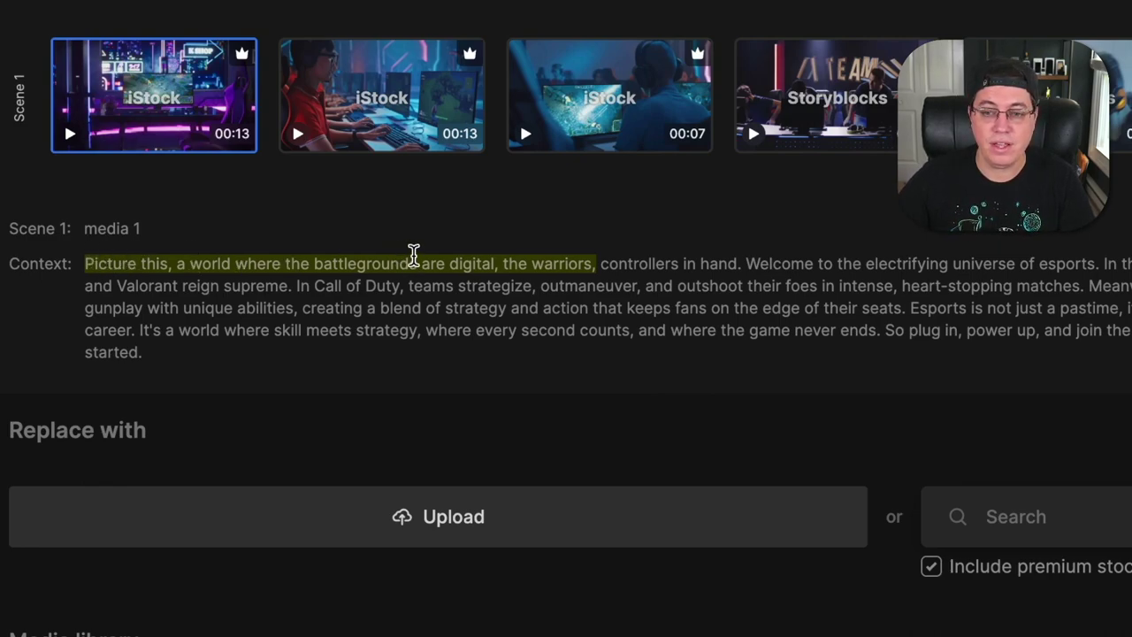
Step: Choose the second stock clip option and bring up the next editing options
{"action": "left_click", "coordinate": [337, 144]}
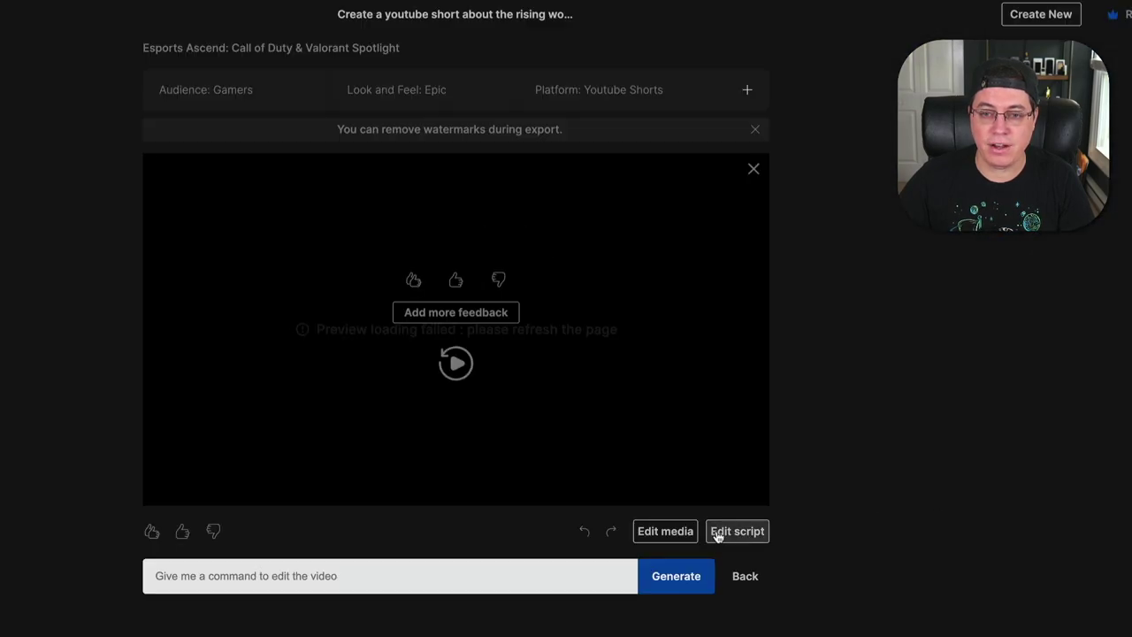
{"action": "left_click", "coordinate": [721, 532]}
{"action": "left_click", "coordinate": [294, 464]}
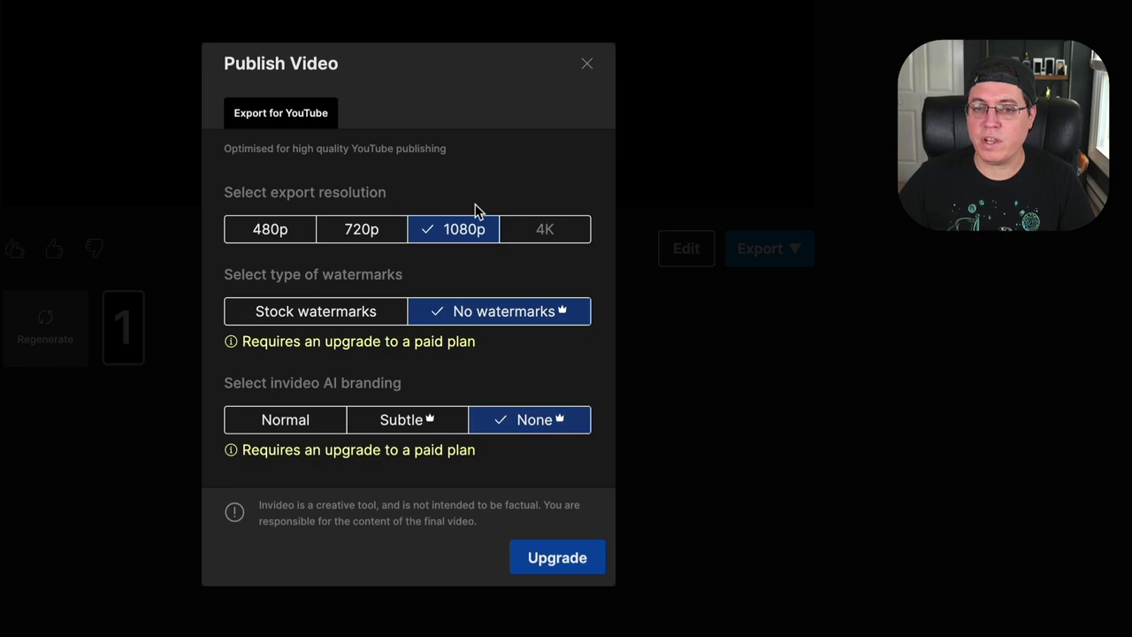
Step: Keep stock watermarks and normal InVideo AI branding, then start the 1080p export
{"action": "left_click", "coordinate": [350, 317]}
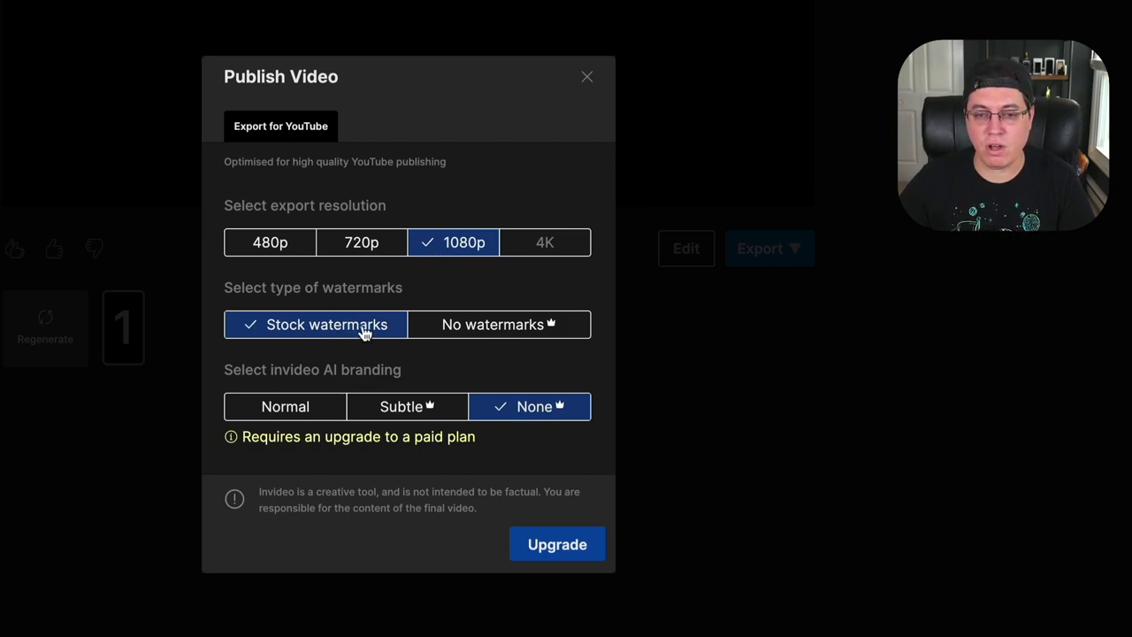
{"action": "left_click_drag", "start_coordinate": [230, 371], "coordinate": [295, 370]}
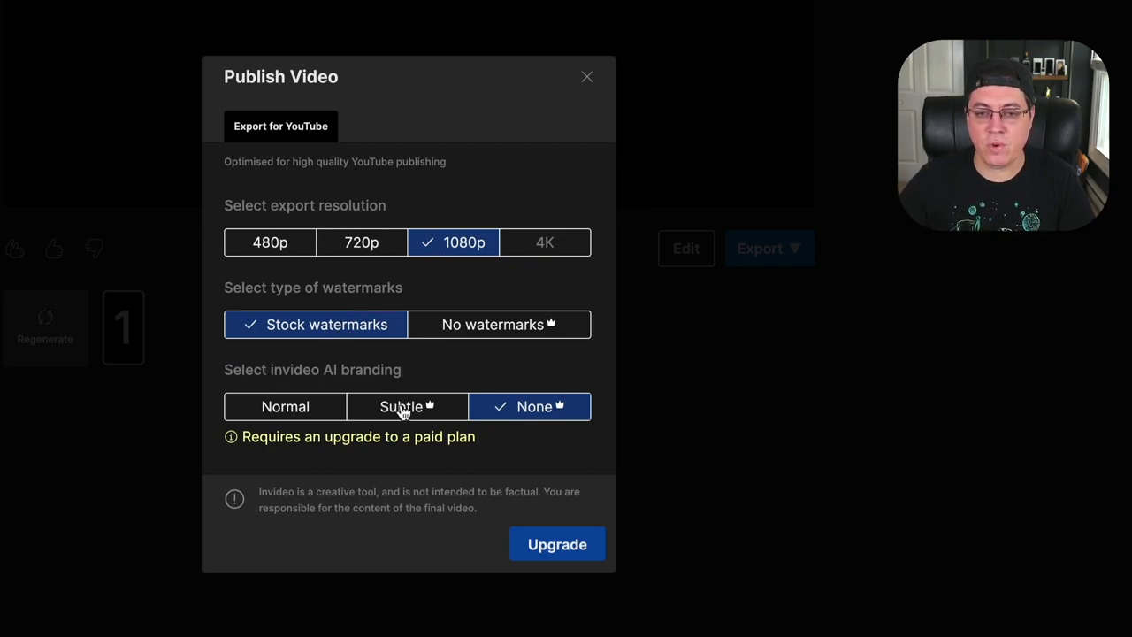
{"action": "left_click", "coordinate": [280, 412]}
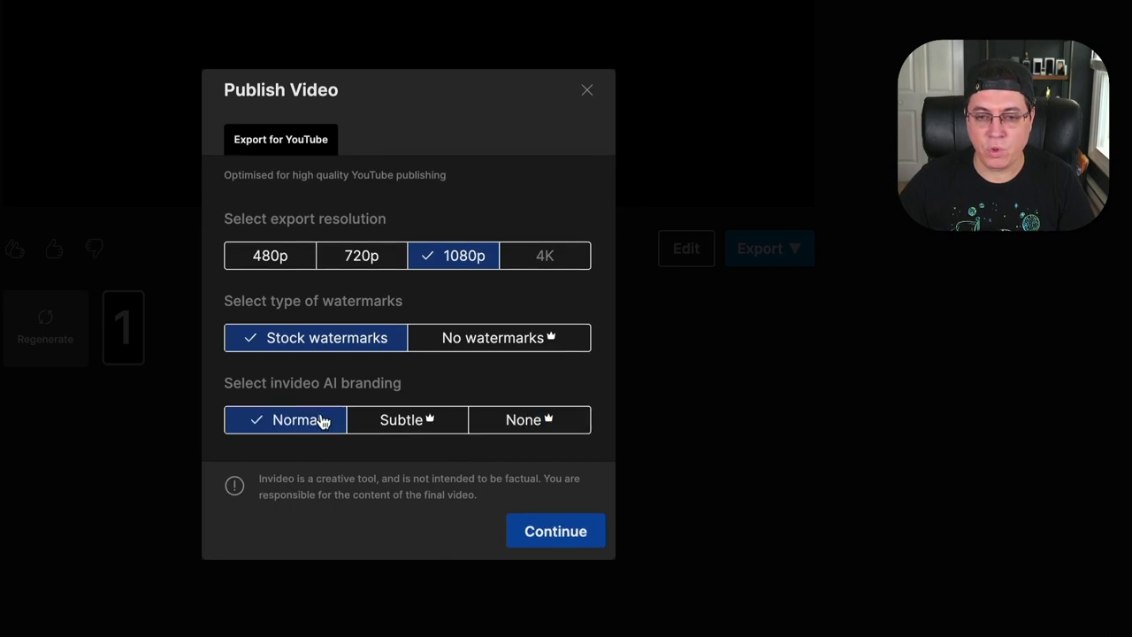
{"action": "left_click", "coordinate": [536, 531]}
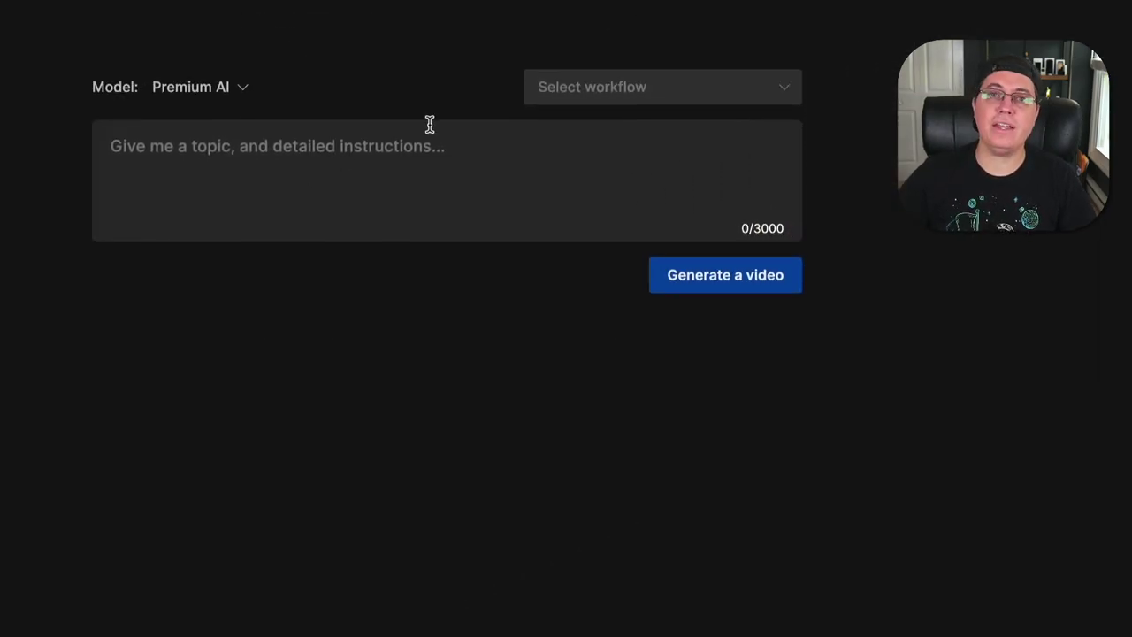
Step: Start a Youtube shorts prompt on 'the history of the iPod. Be sure to mention Steve Jobs'
{"action": "left_click", "coordinate": [572, 81]}
{"action": "left_click", "coordinate": [578, 119]}
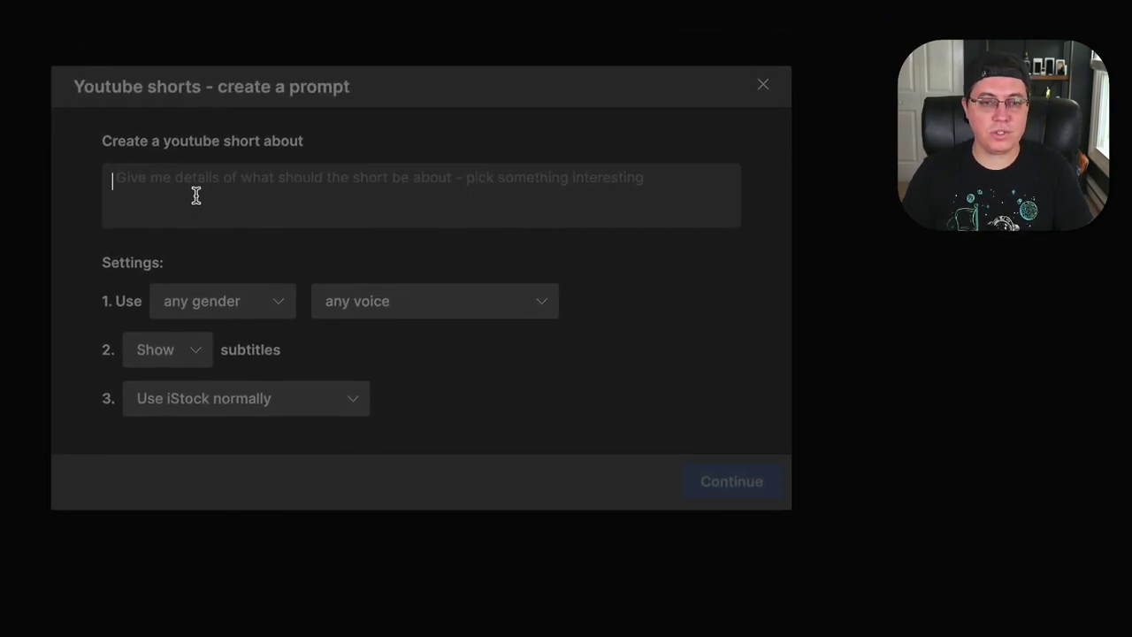
{"action": "type", "text": "the history"}
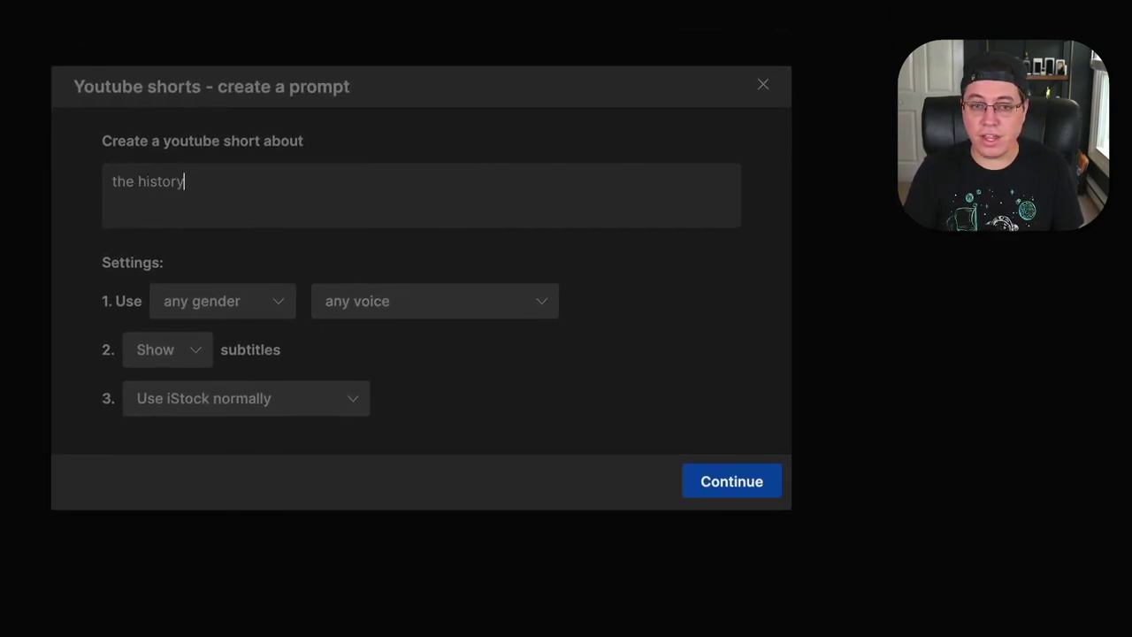
{"action": "type", "text": " of the iPod. Be su"}
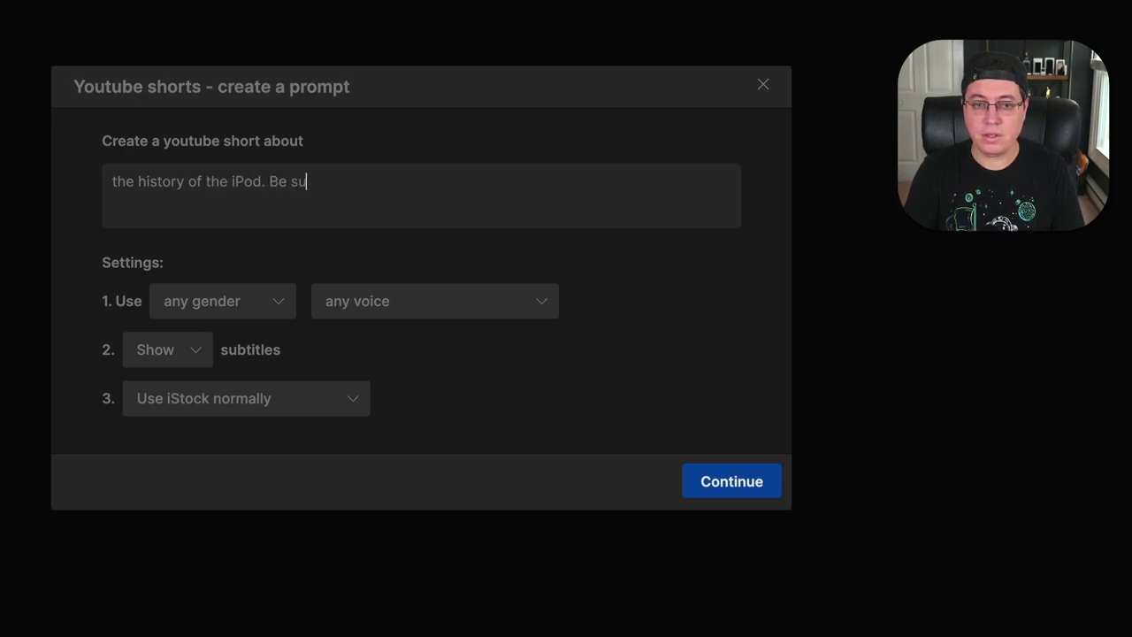
{"action": "type", "text": "re to mention Steve"}
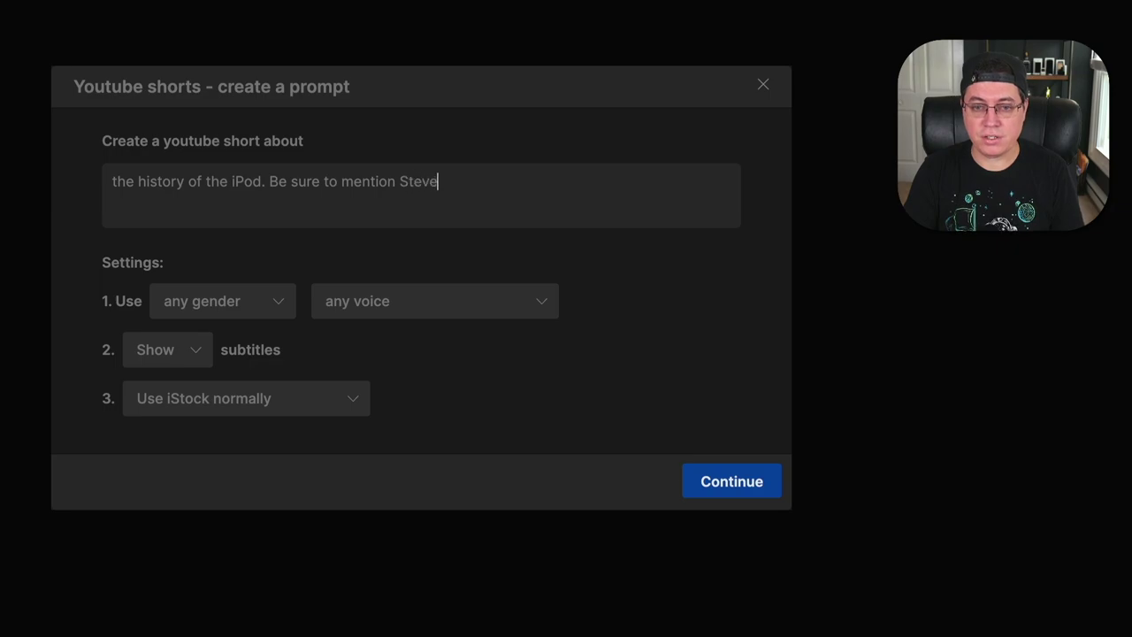
{"action": "type", "text": " Jobs"}
Step: Choose a female narrator with a young British voice and submit the prompt for generation
{"action": "left_click", "coordinate": [219, 296]}
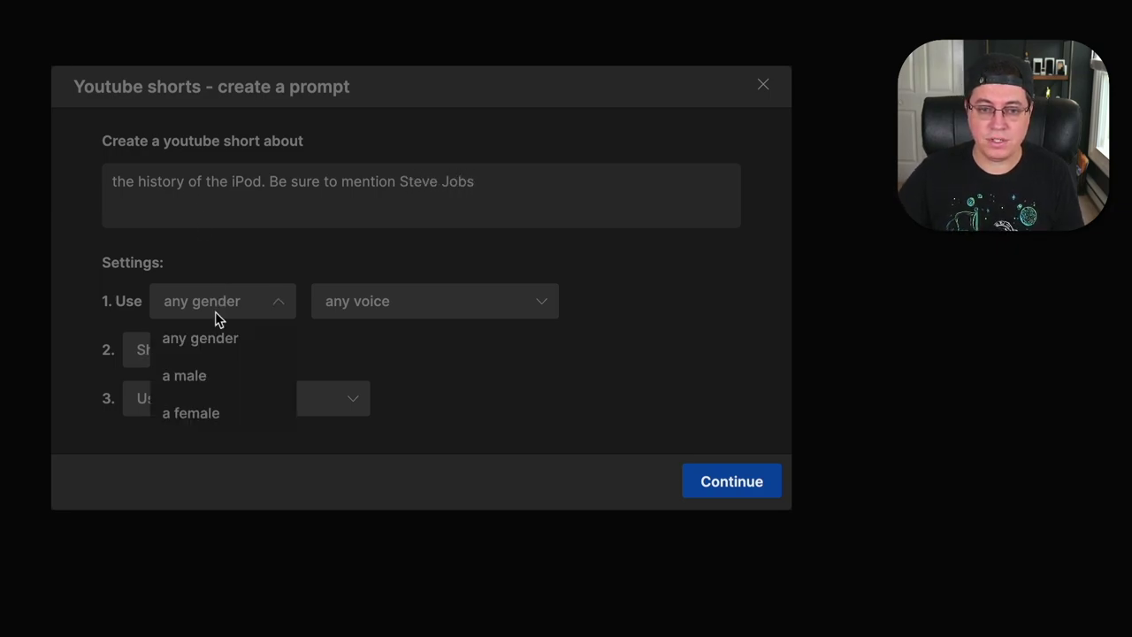
{"action": "left_click", "coordinate": [204, 417]}
{"action": "left_click", "coordinate": [398, 301]}
{"action": "scroll", "coordinate": [407, 442], "scroll_direction": "down", "scroll_amount": 5}
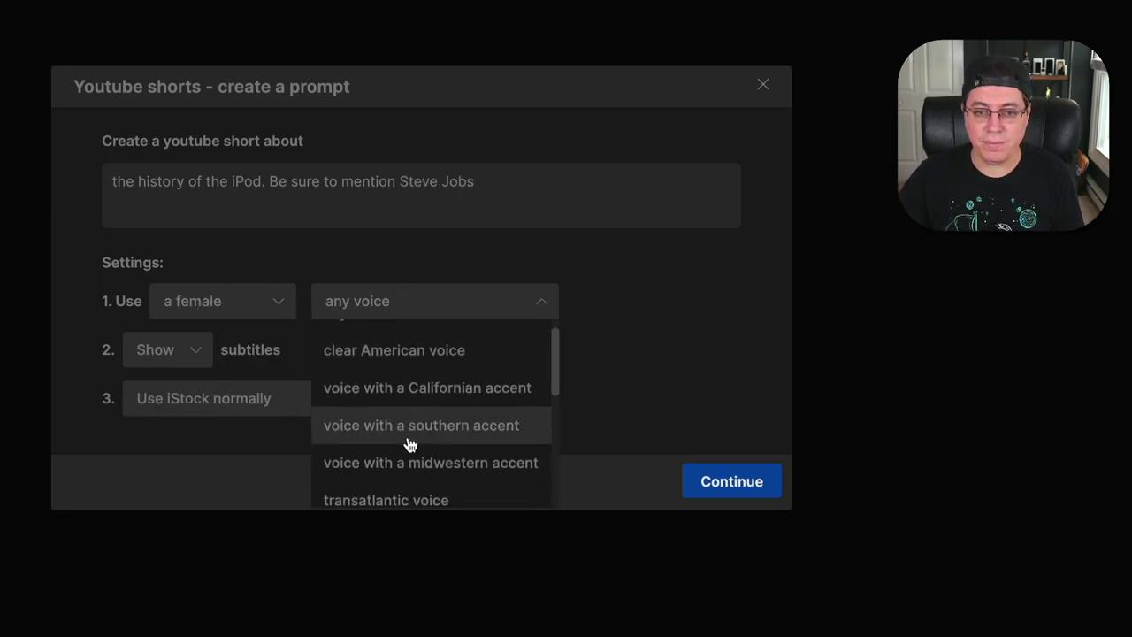
{"action": "left_click", "coordinate": [378, 428]}
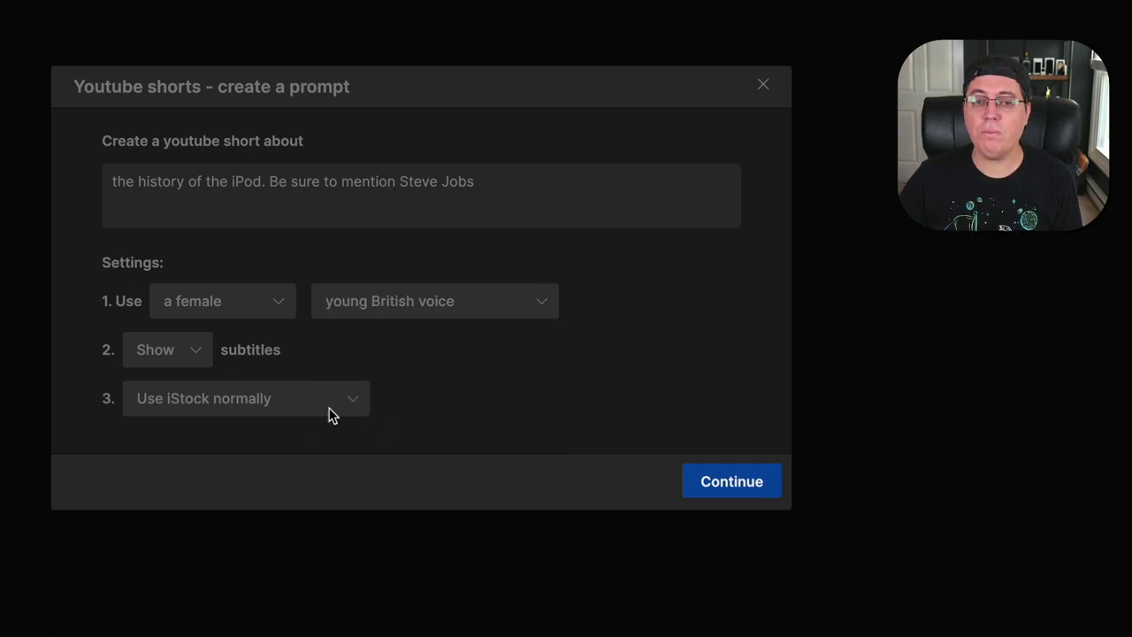
{"action": "left_click", "coordinate": [766, 487]}
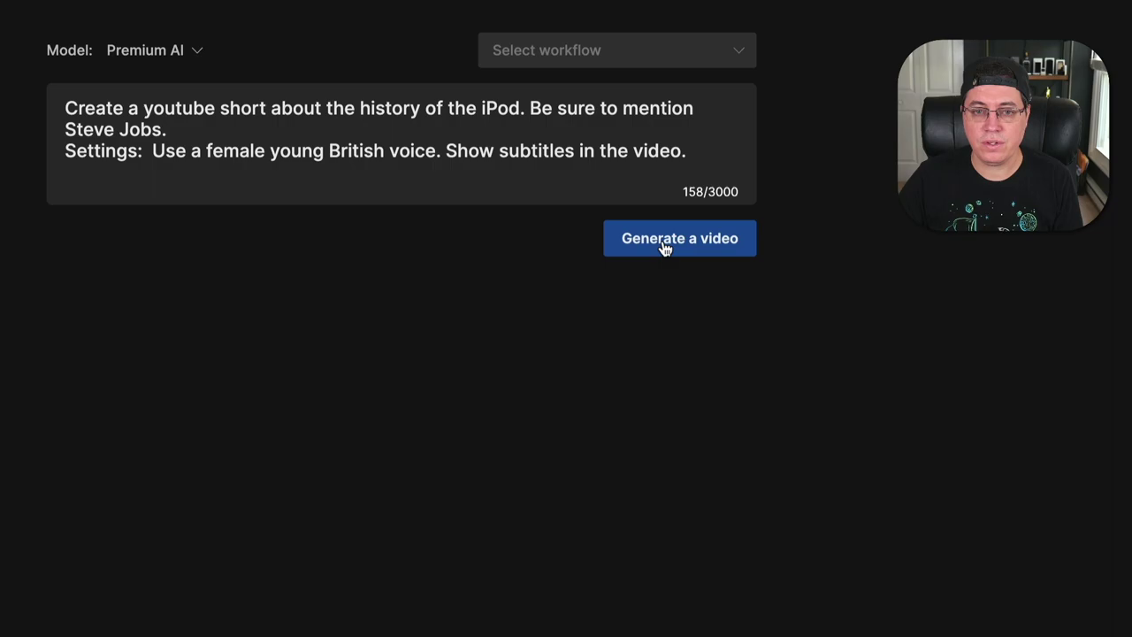
{"action": "left_click", "coordinate": [666, 247]}
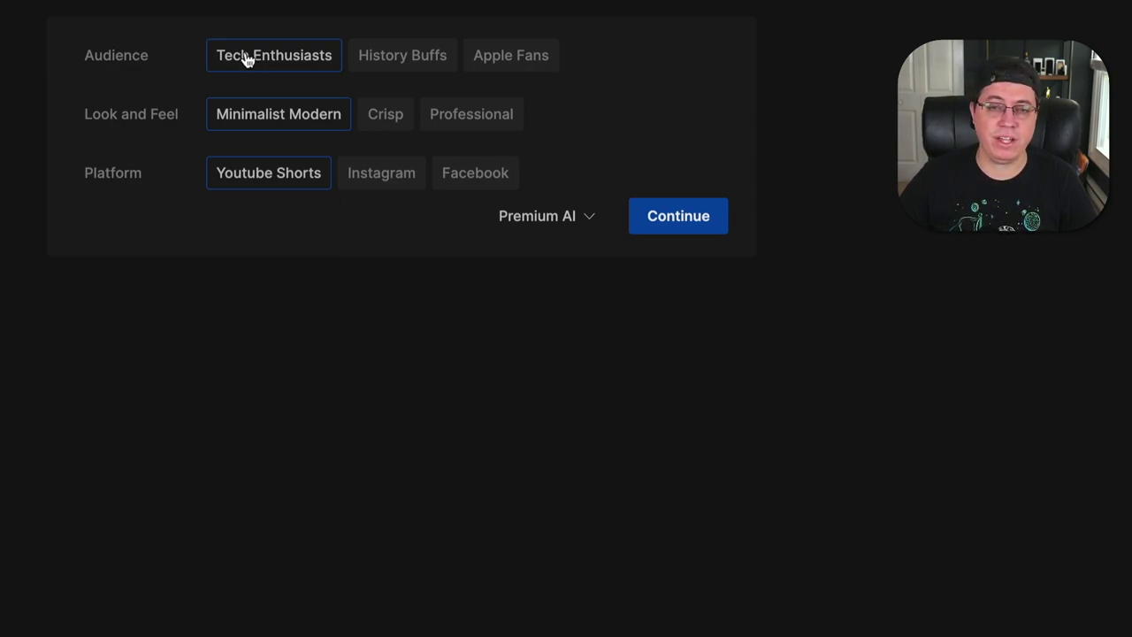
Step: Target the Apple Fans audience, keeping Minimalist Modern and Youtube Shorts, and generate
{"action": "left_click", "coordinate": [492, 69]}
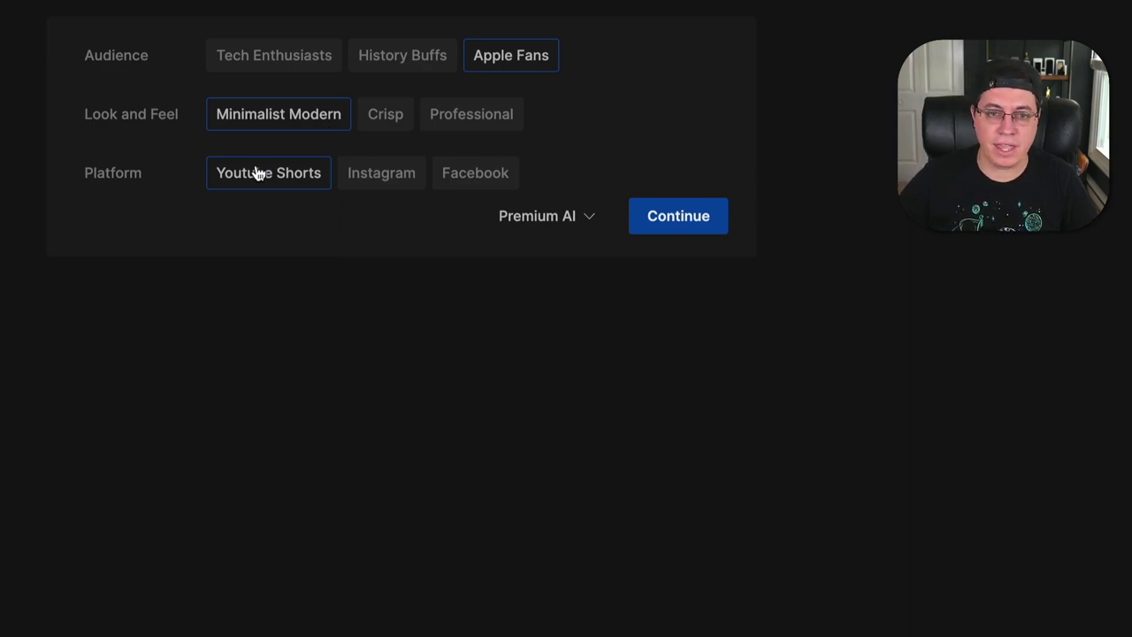
{"action": "left_click", "coordinate": [686, 228]}
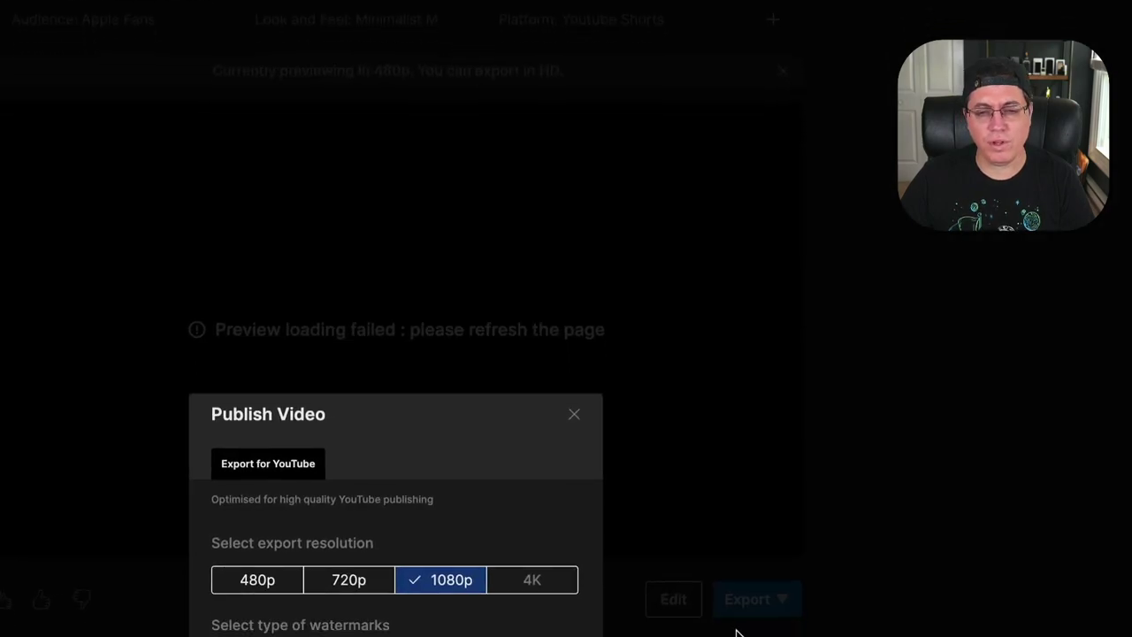
Step: Export the iPod short at 1080p with normal branding and stock watermarks
{"action": "left_click", "coordinate": [292, 421]}
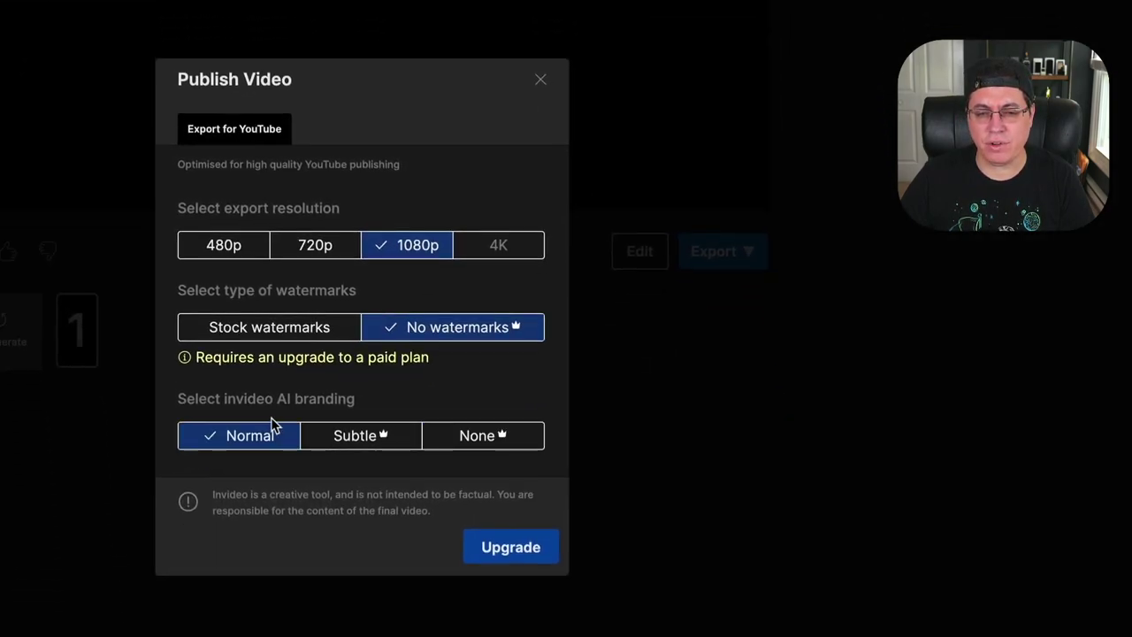
{"action": "left_click", "coordinate": [290, 333]}
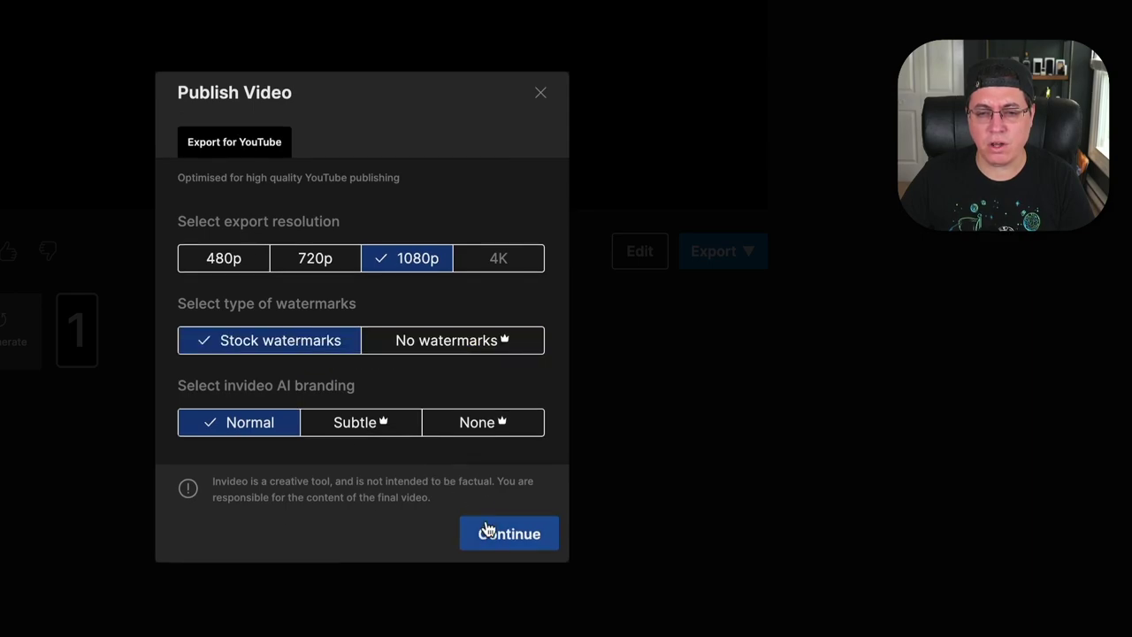
{"action": "left_click", "coordinate": [494, 534]}
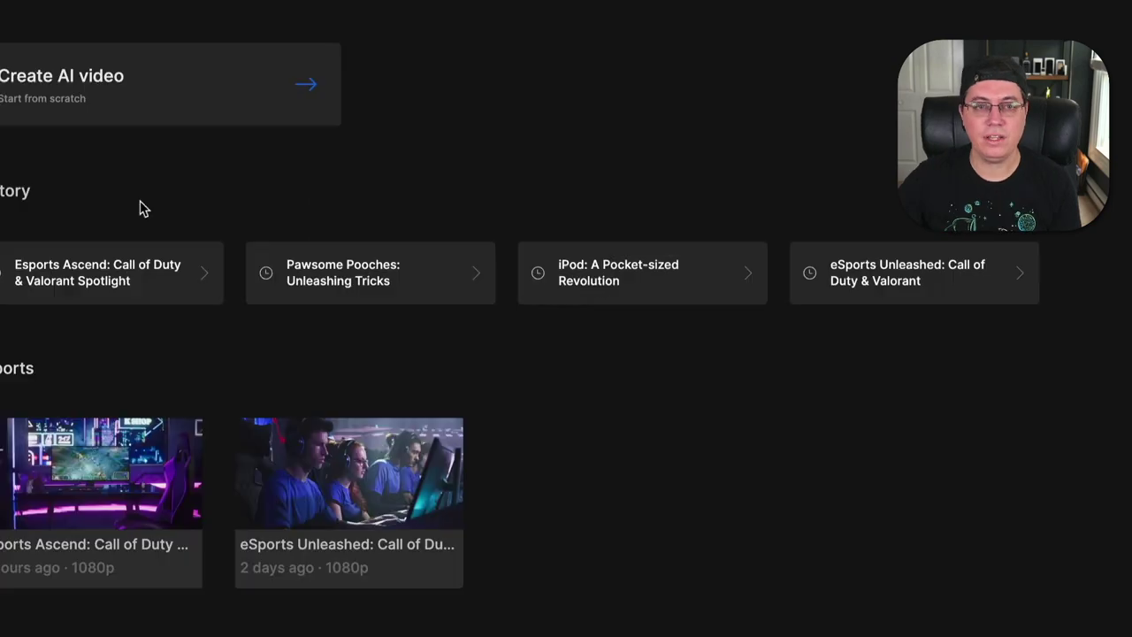
Step: Start a new Youtube shorts video with the topic 'cute dogs doing fun tricks outside'
{"action": "left_click", "coordinate": [82, 93]}
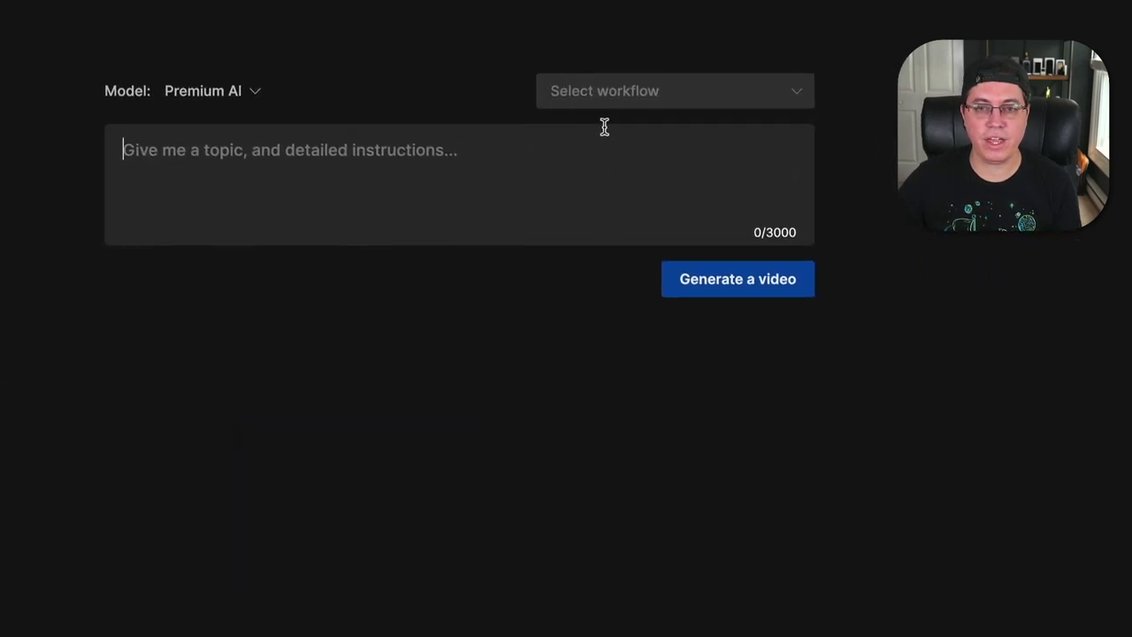
{"action": "left_click", "coordinate": [780, 90]}
{"action": "left_click", "coordinate": [788, 109]}
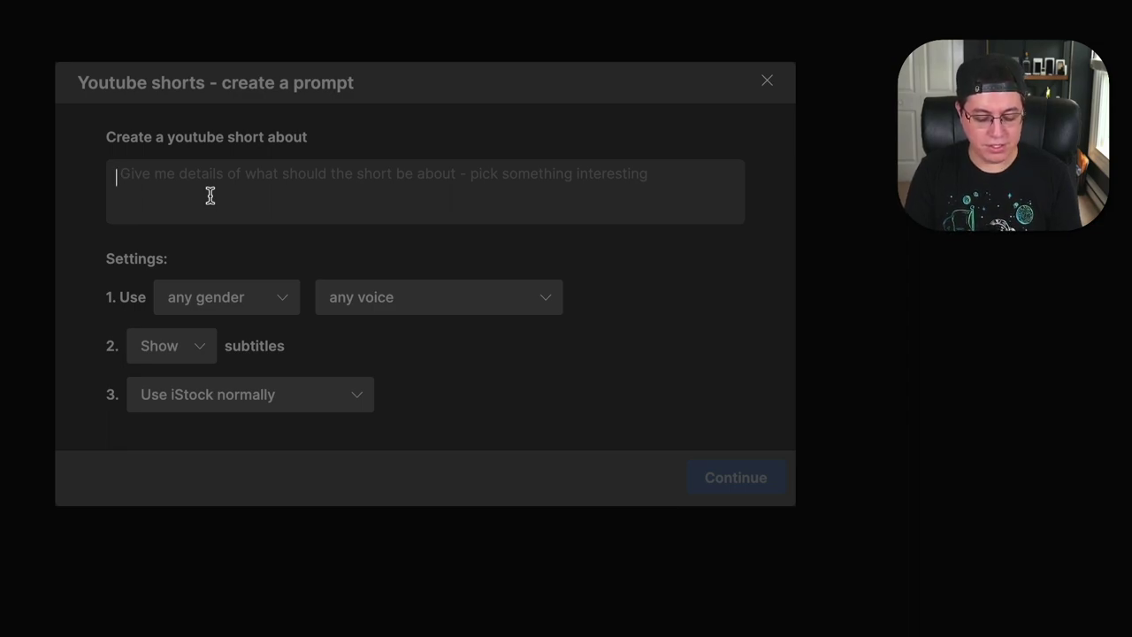
{"action": "type", "text": "cute dogs doing fun tricks outside"}
Step: Choose a female narrator with a young British voice and turn the form into the prompt
{"action": "left_click", "coordinate": [239, 301]}
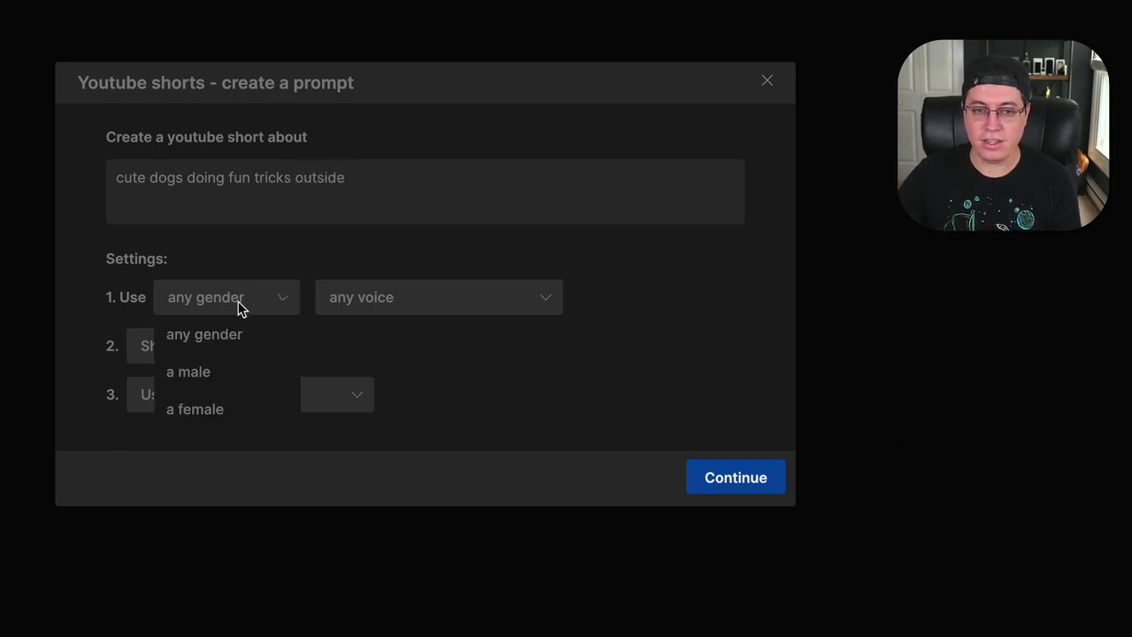
{"action": "left_click", "coordinate": [213, 407]}
{"action": "left_click", "coordinate": [389, 306]}
{"action": "scroll", "coordinate": [397, 431], "scroll_direction": "down", "scroll_amount": 3}
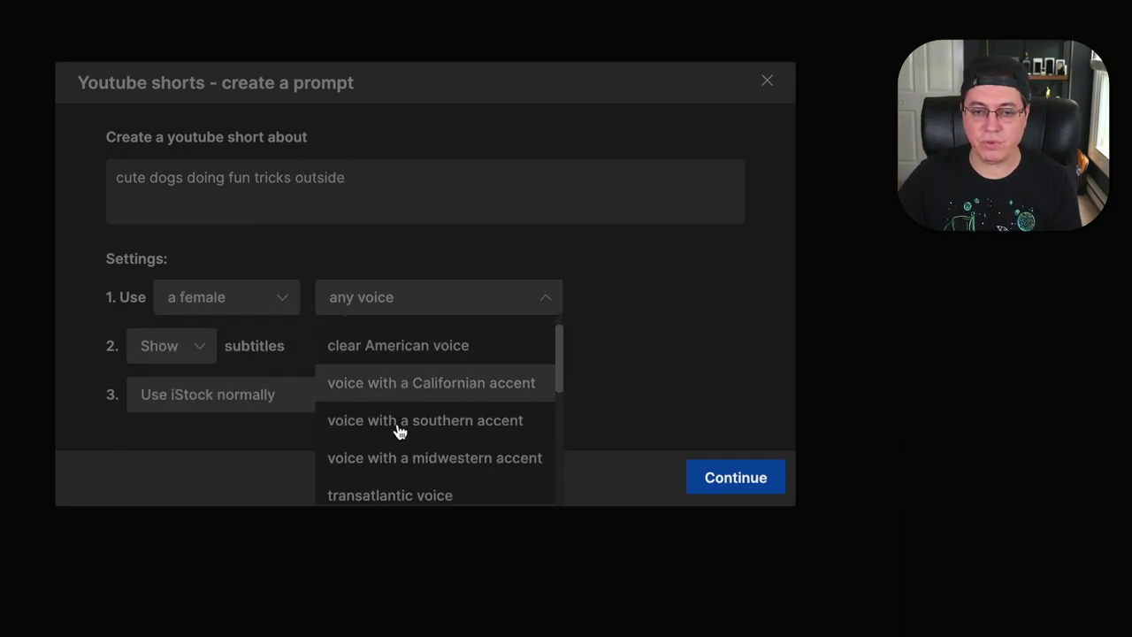
{"action": "scroll", "coordinate": [397, 432], "scroll_direction": "down", "scroll_amount": 1}
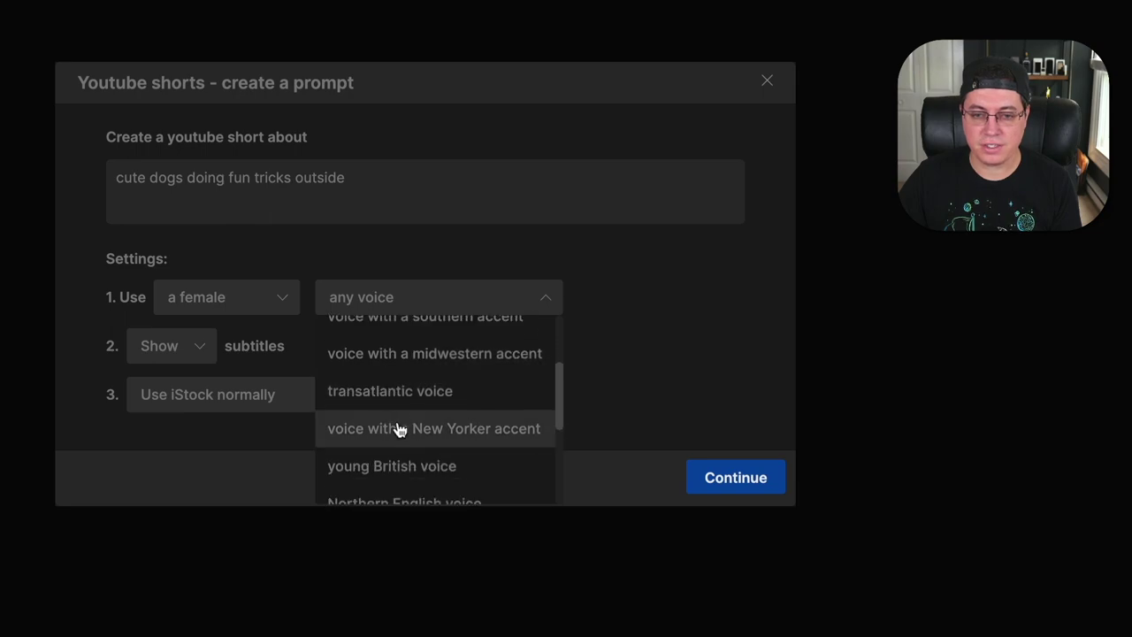
{"action": "left_click", "coordinate": [397, 469]}
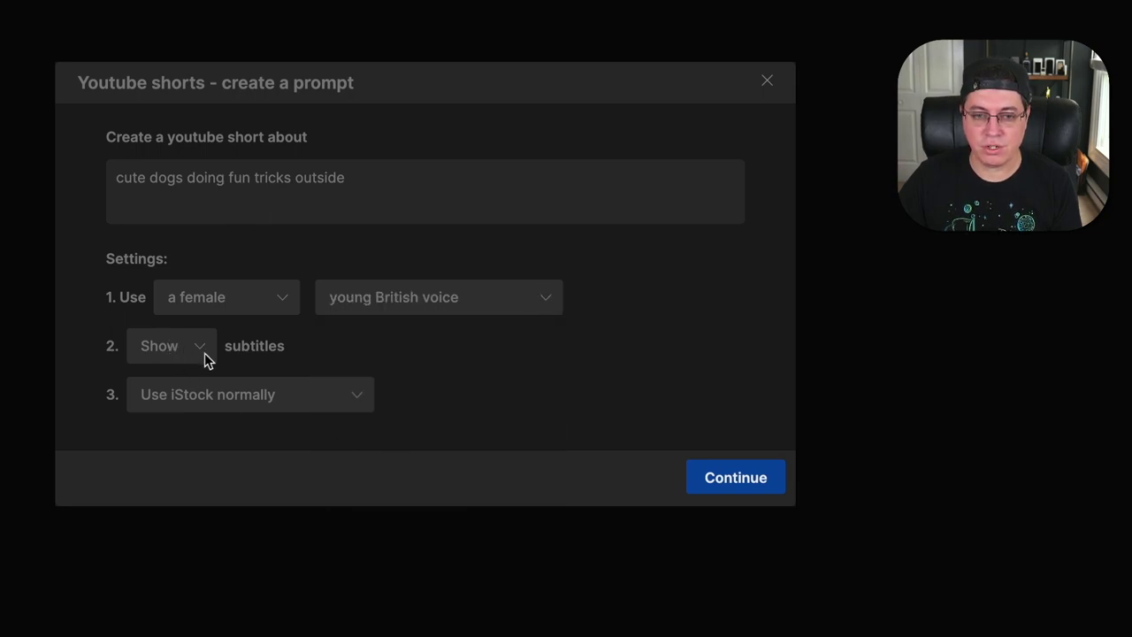
{"action": "left_click", "coordinate": [700, 468]}
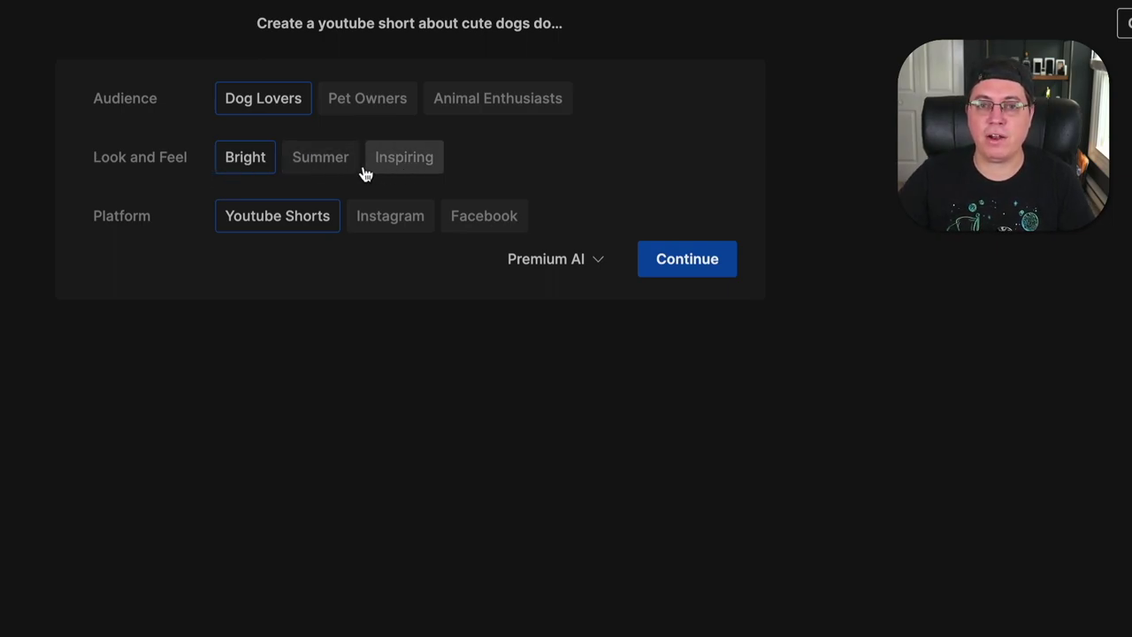
Step: Choose the Summer look, keeping Dog Lovers and YouTube Shorts, and generate 'Pawsome Pooches: Outdoor Tricks Extravaganza'
{"action": "left_click", "coordinate": [329, 166]}
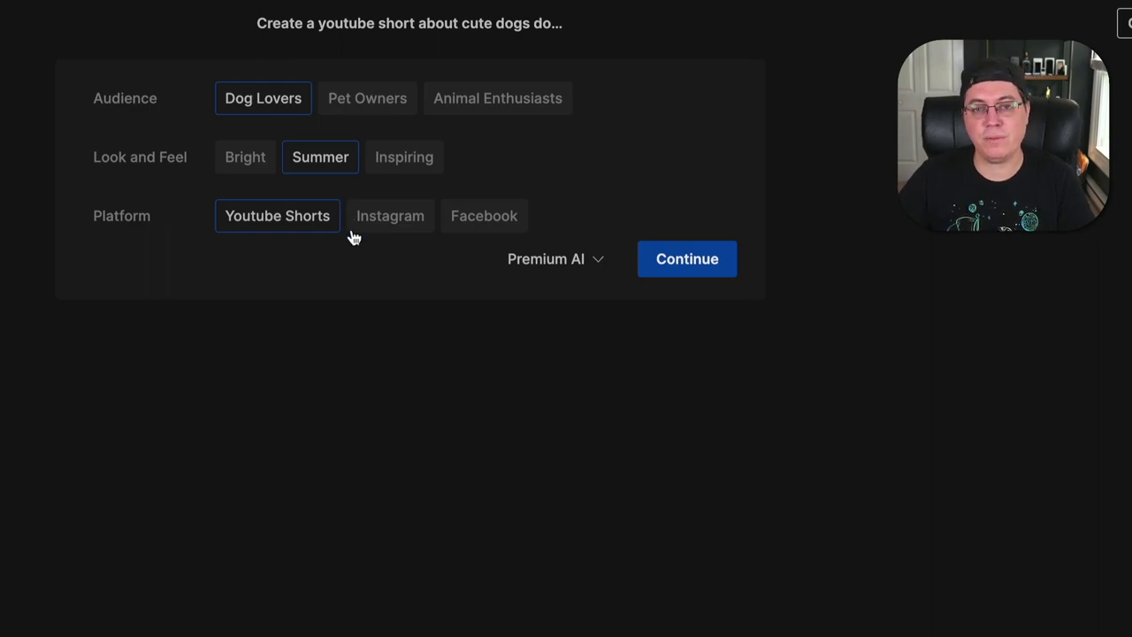
{"action": "left_click", "coordinate": [685, 257]}
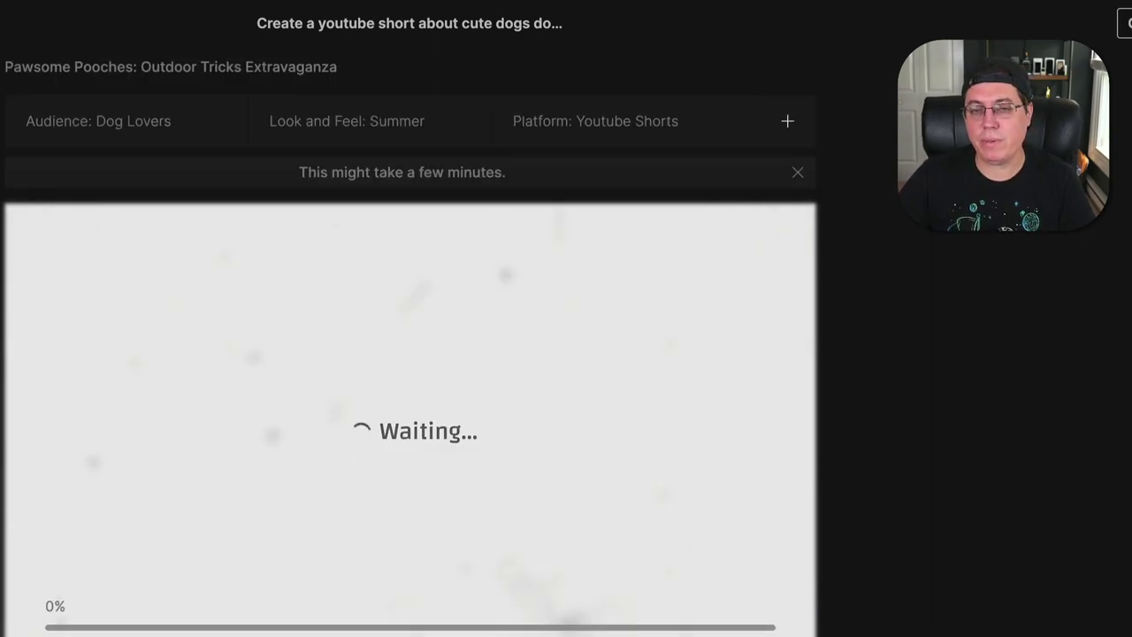